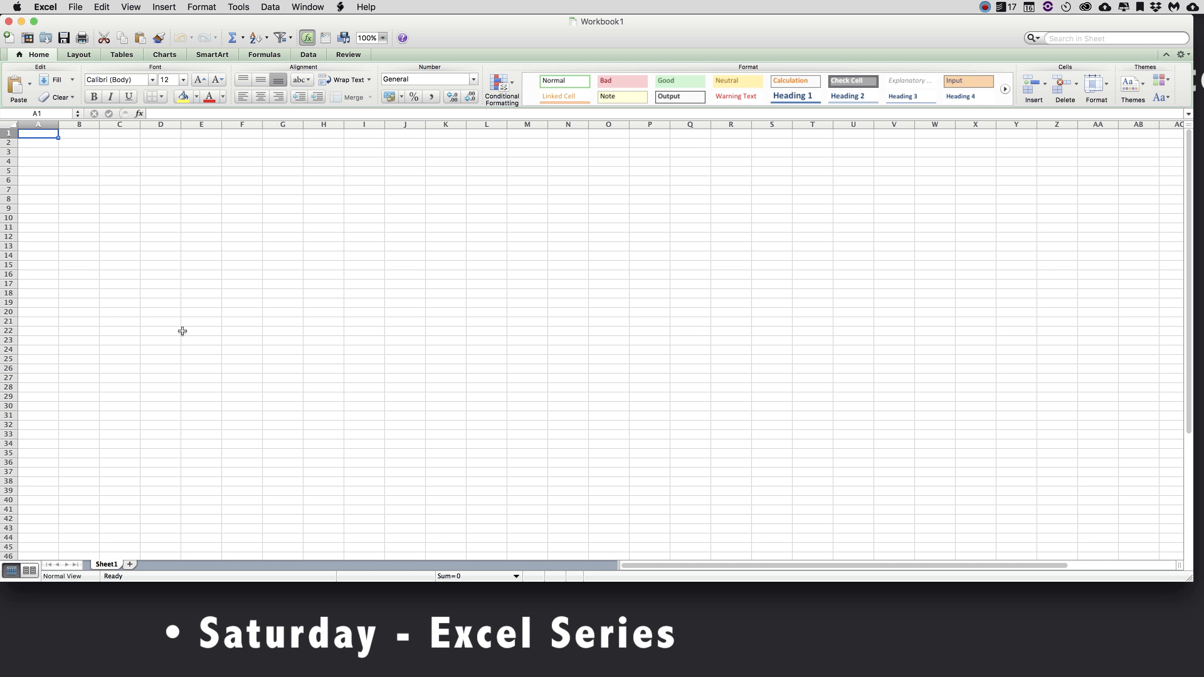
- Add a second worksheet, and enter the headings Business in A1 and Personal in B1 on Sheet1
left_click(130, 566)
left_click(110, 565)
type("Business")
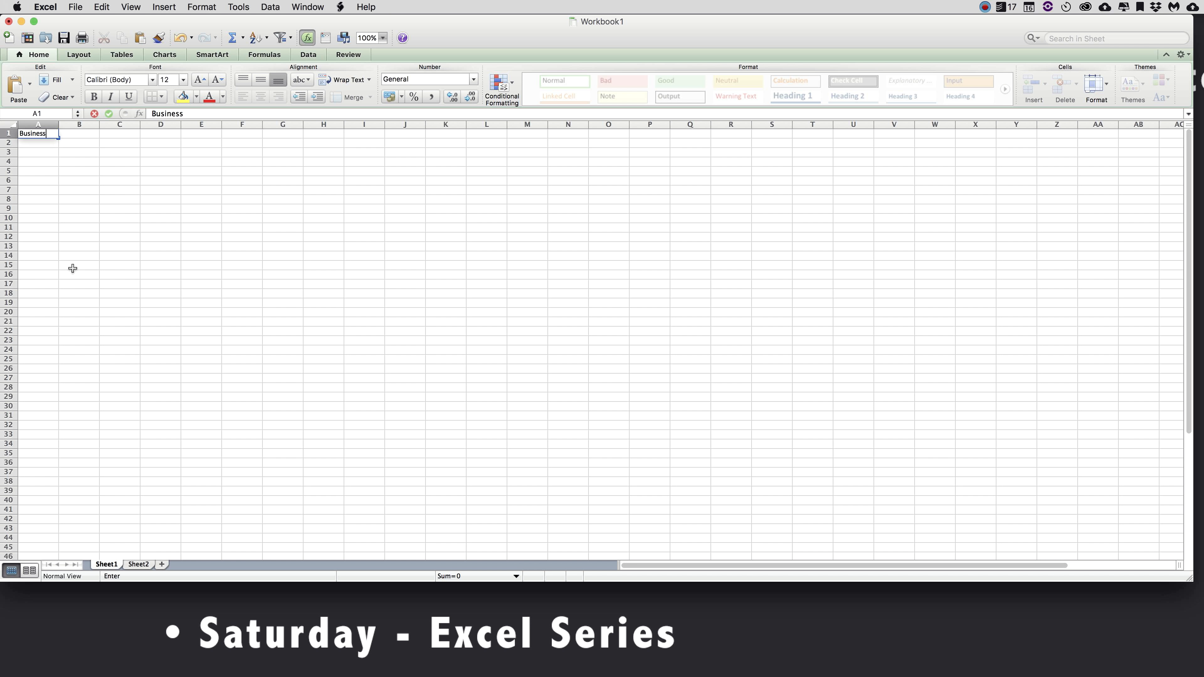
key("Tab")
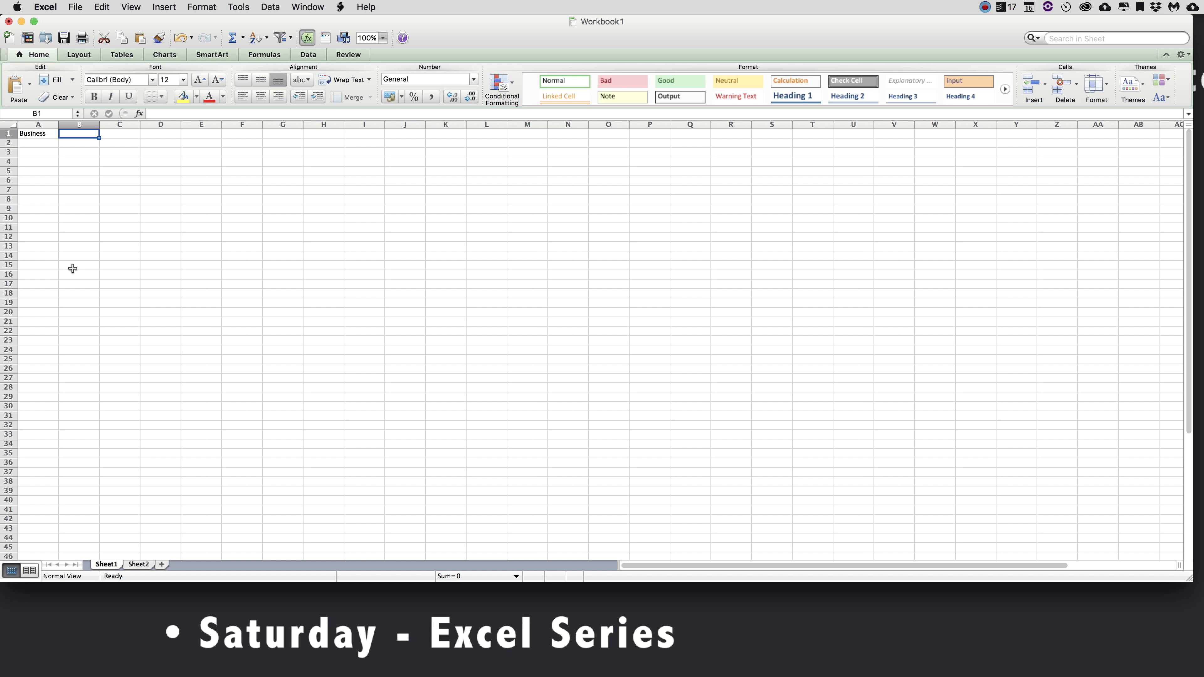
type("Pers")
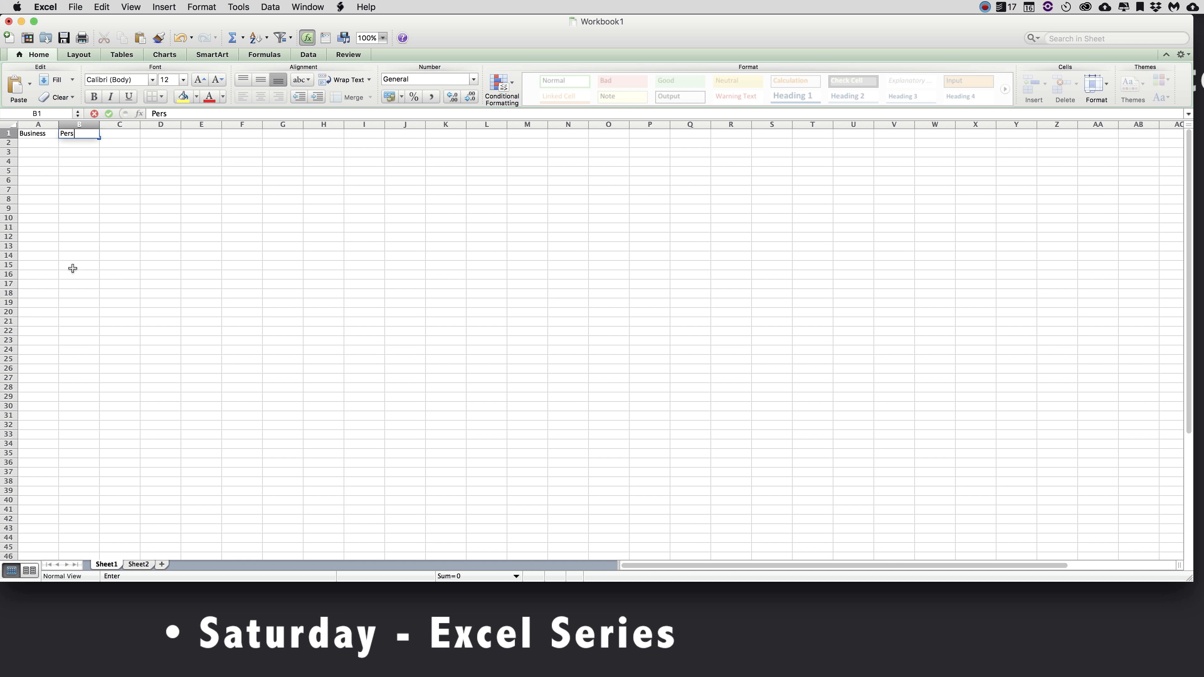
type("onal")
key("Return")
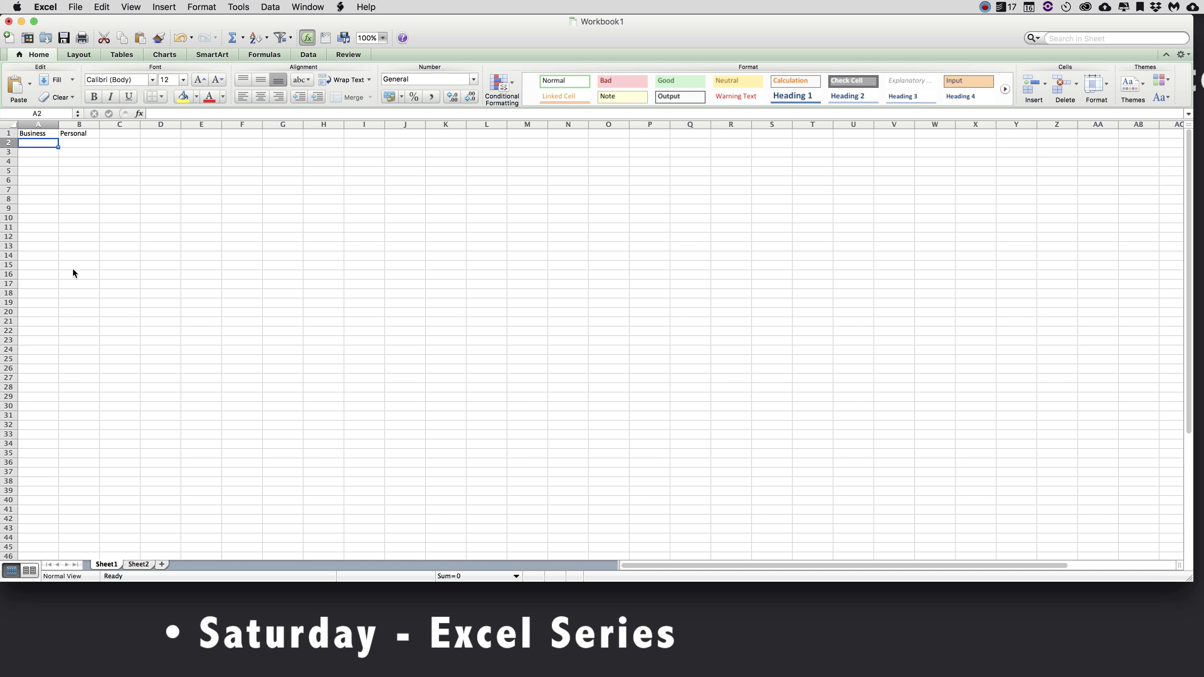
left_click(139, 564)
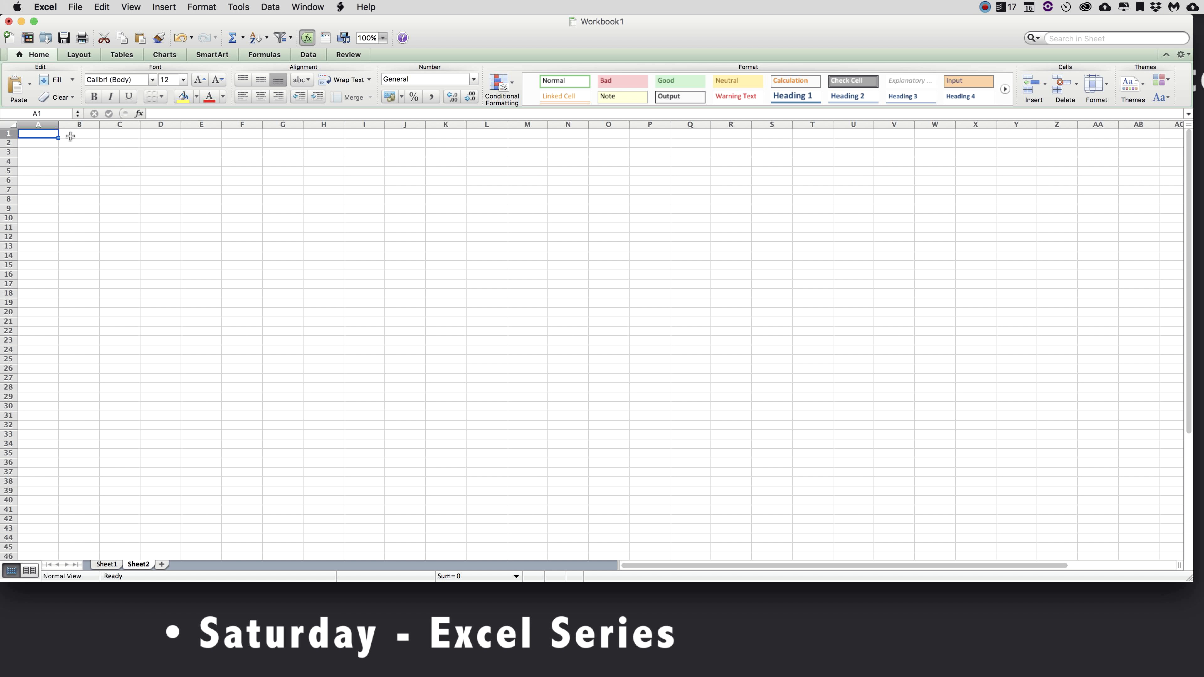
left_click(110, 564)
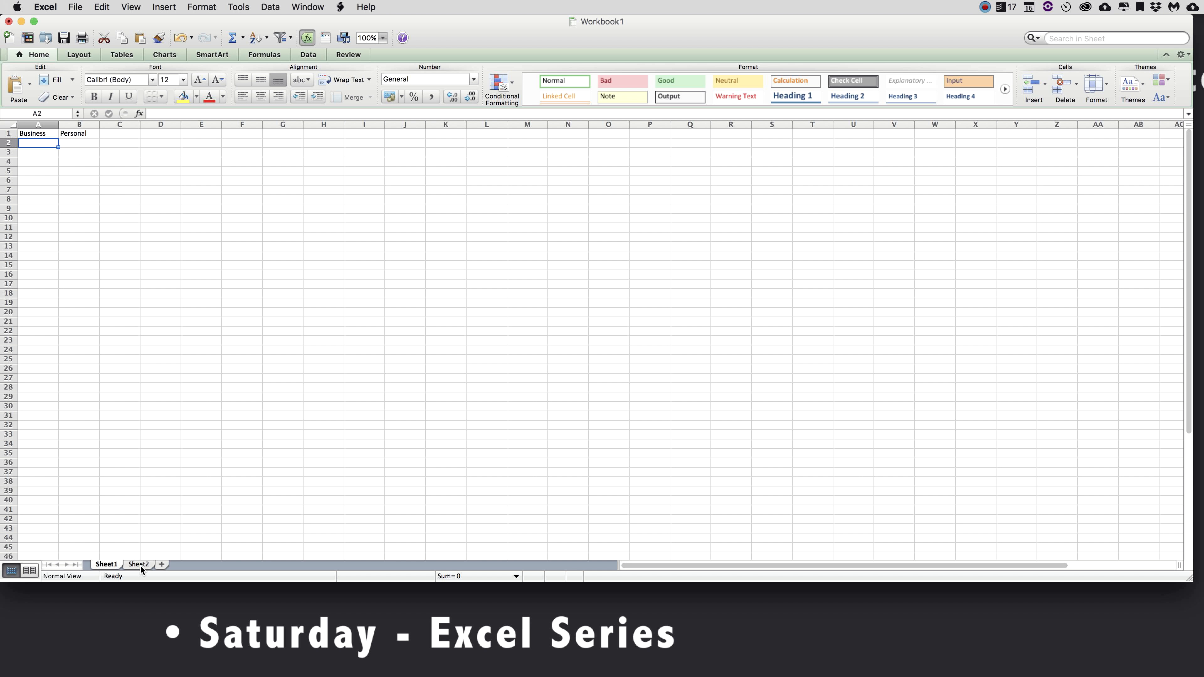
right_click(108, 565)
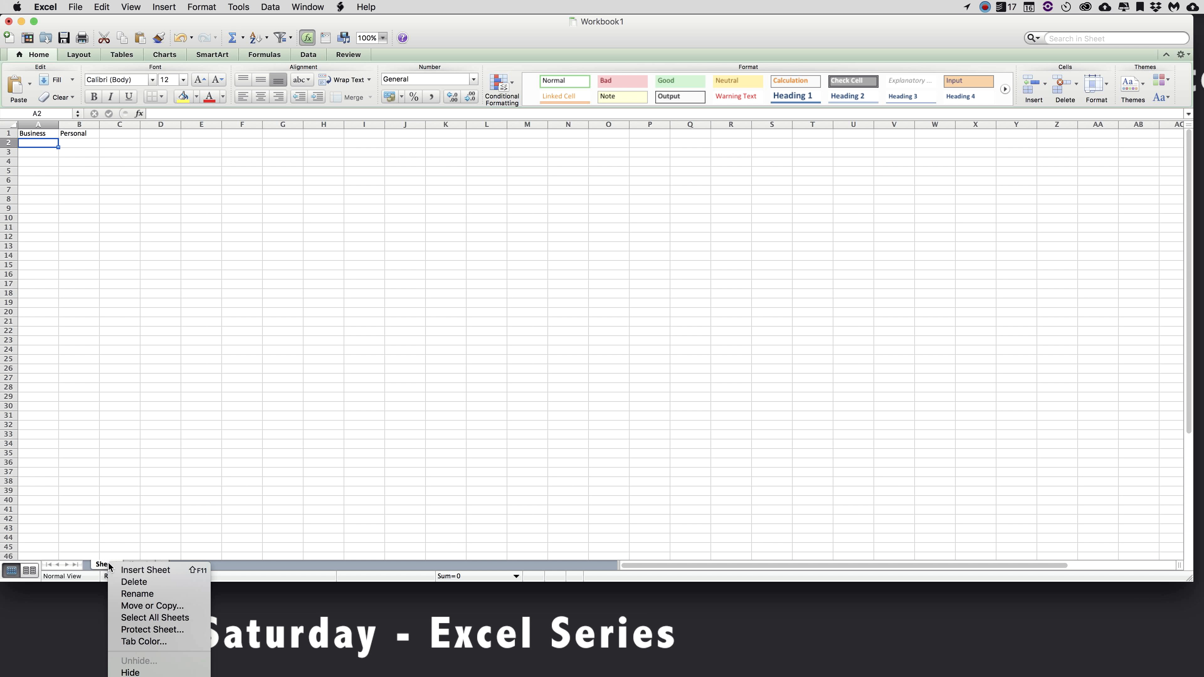
left_click(108, 567)
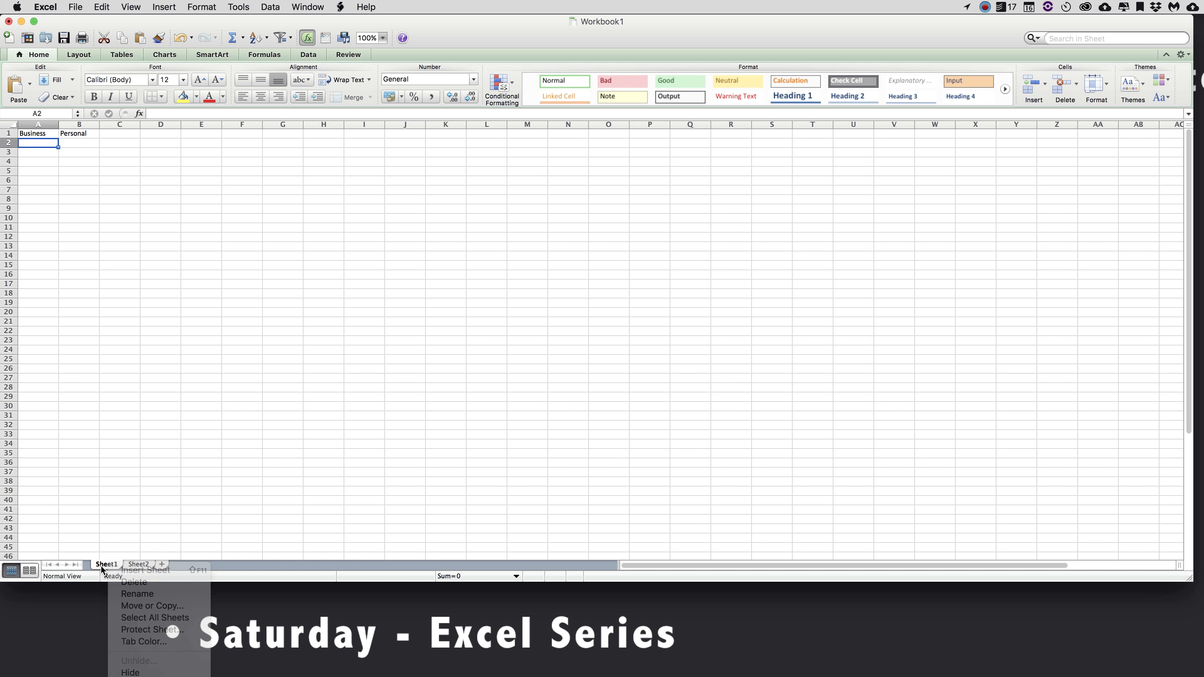
right_click(105, 569)
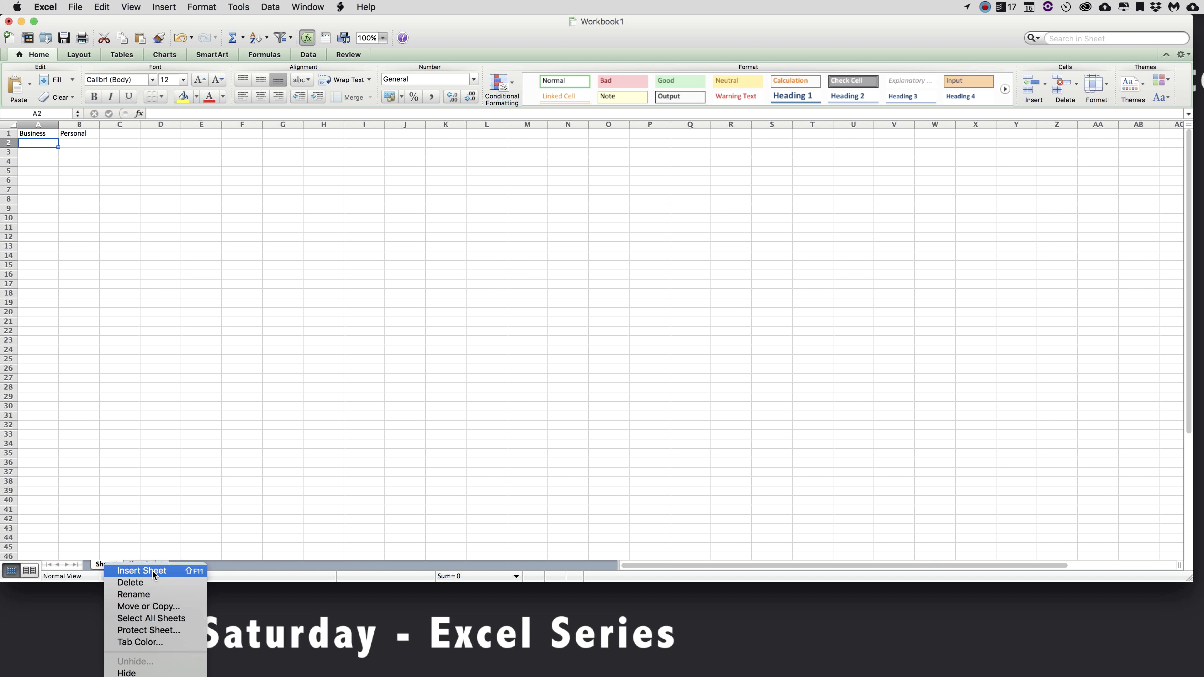
left_click(120, 572)
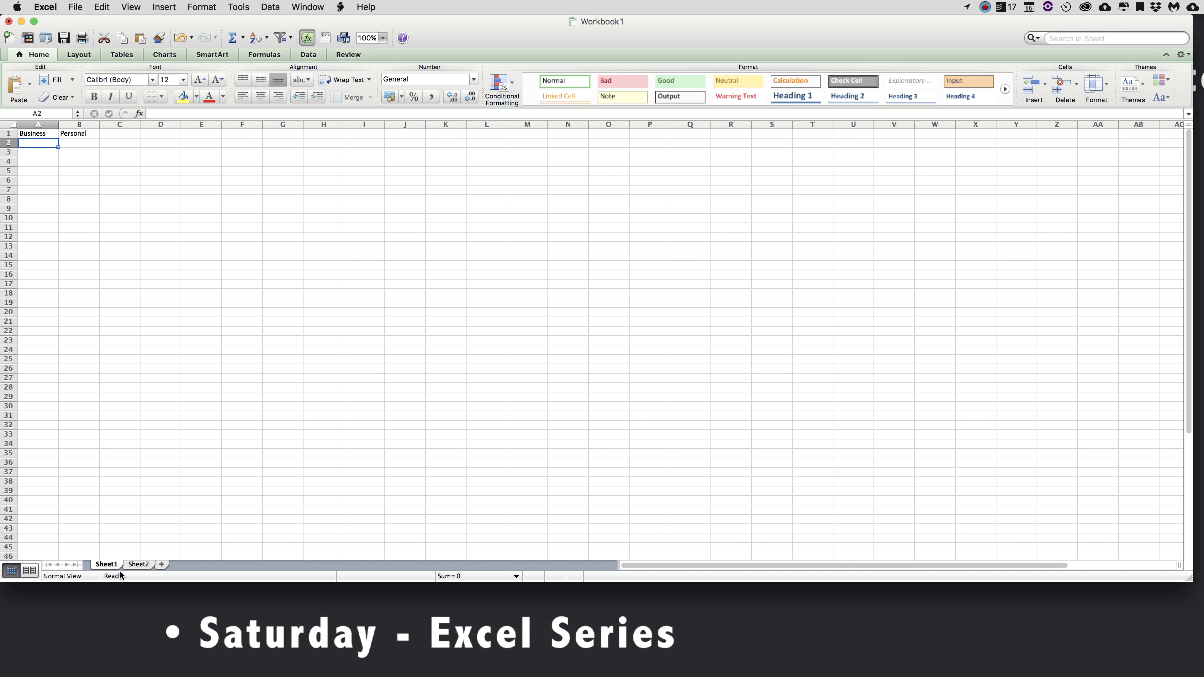
- Add a new worksheet after Sheet2 and insert another one directly after Sheet1
left_click(162, 565)
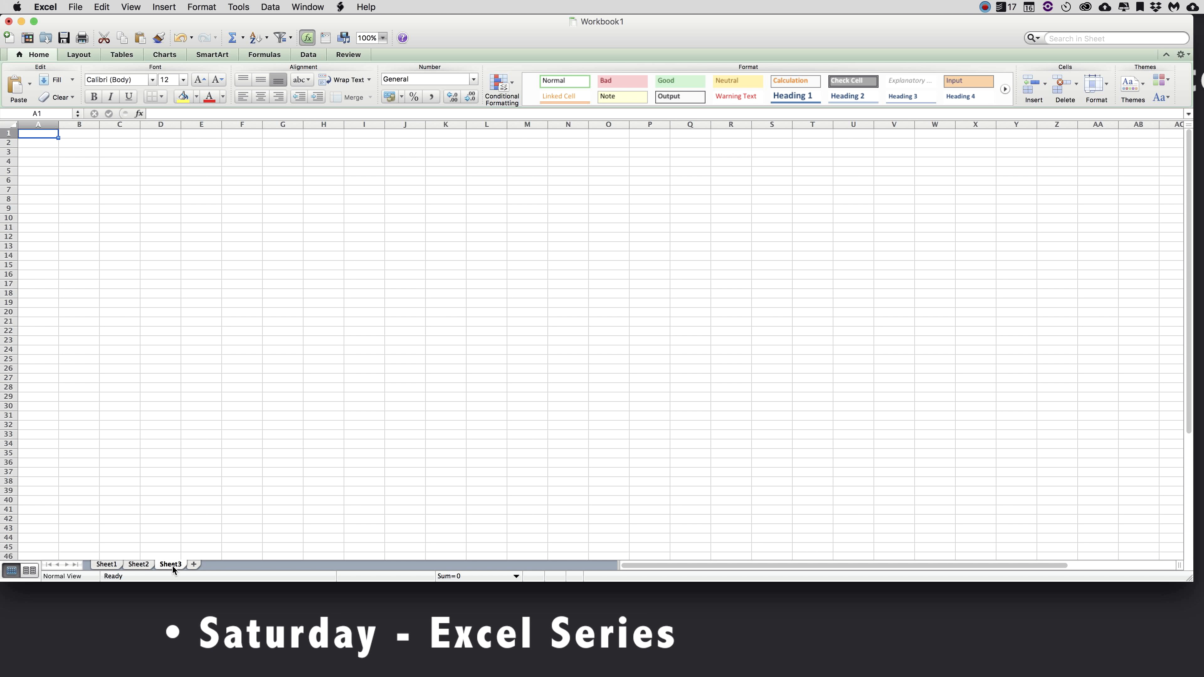
left_click(110, 566)
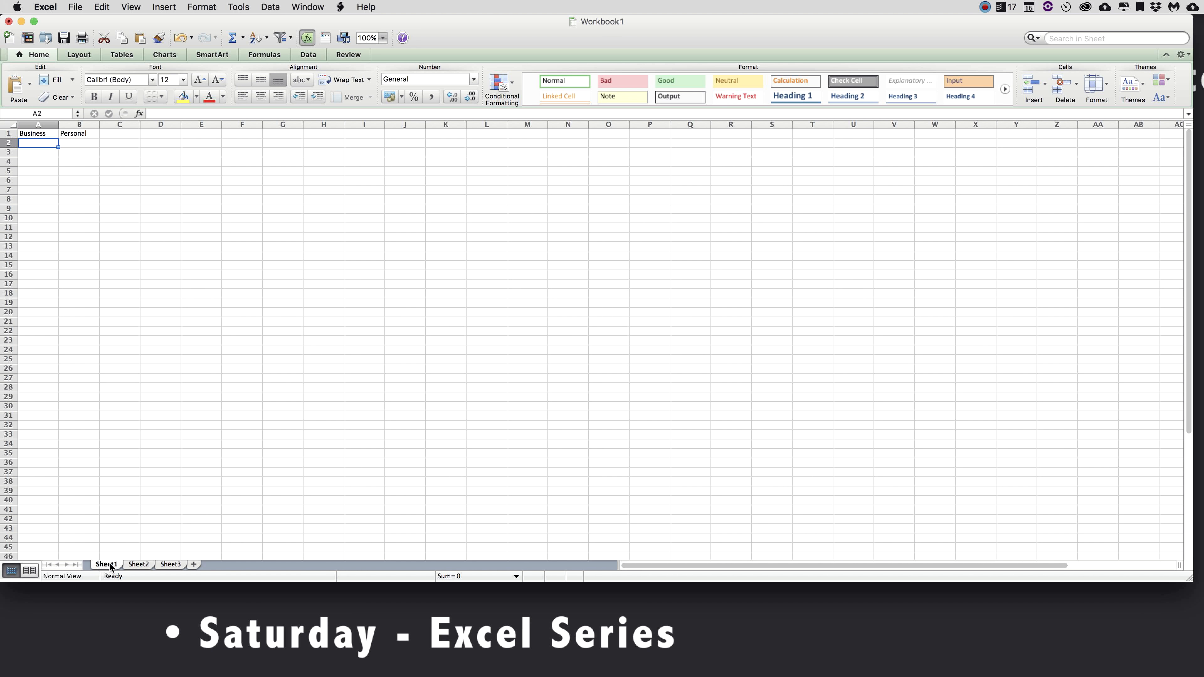
right_click(112, 566)
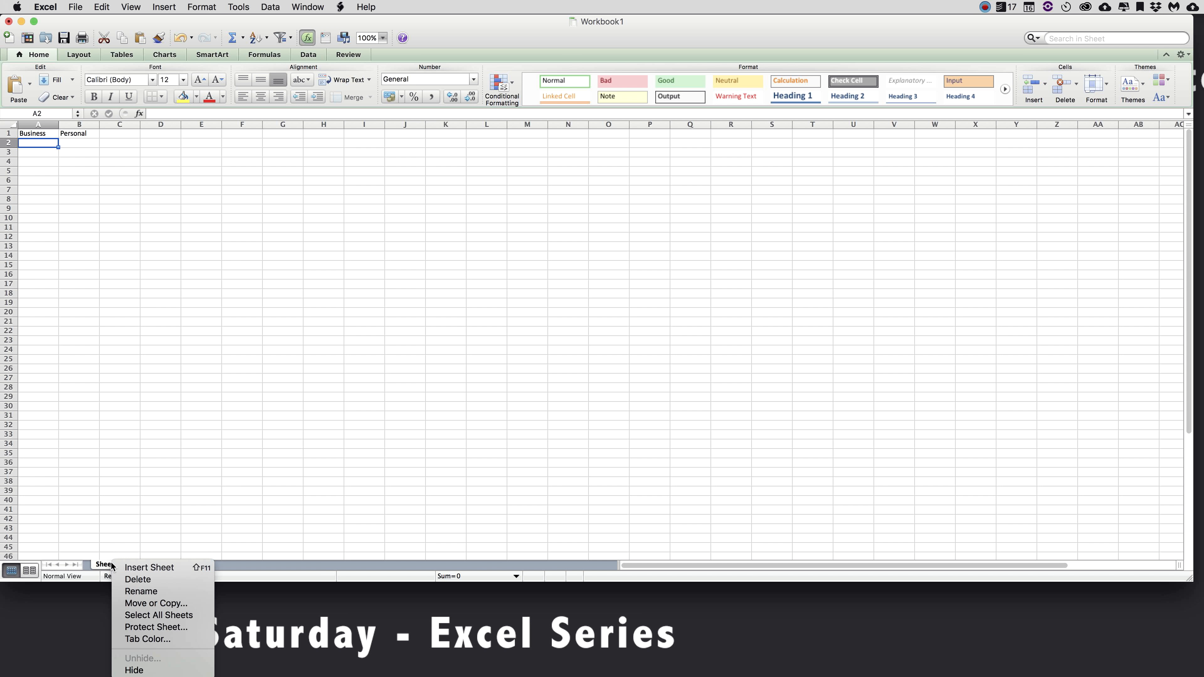
left_click(154, 567)
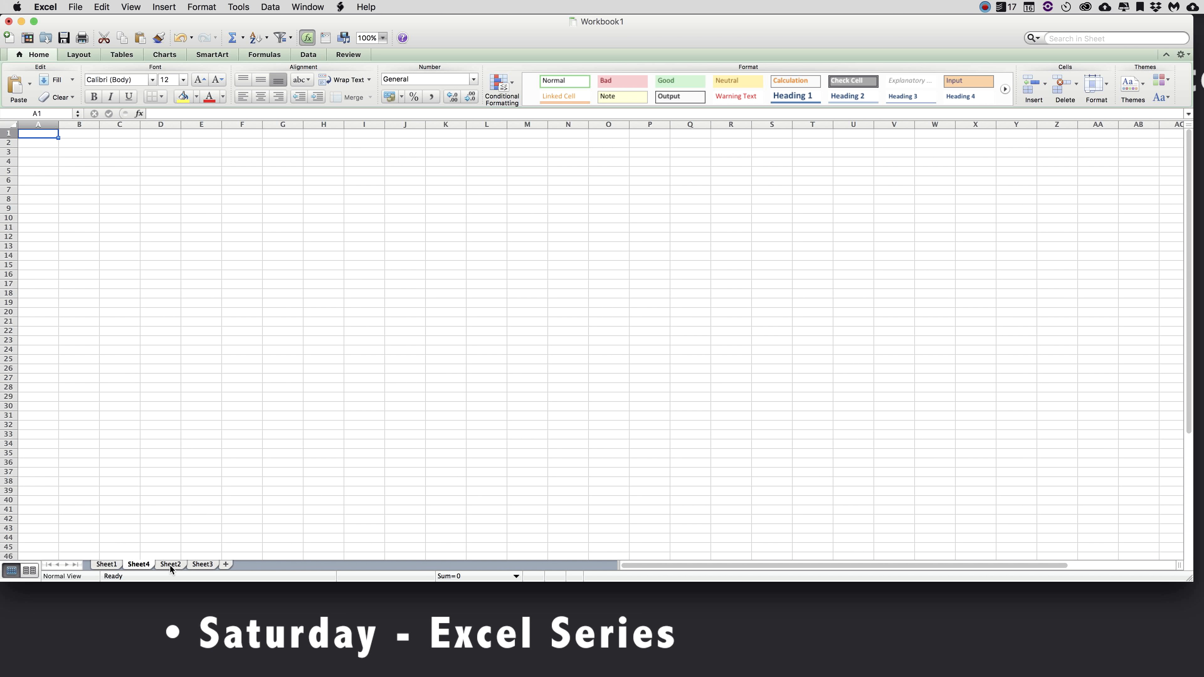
- Rename Sheet1, which holds the Business and Personal headings, as Admin
left_click(108, 565)
right_click(111, 565)
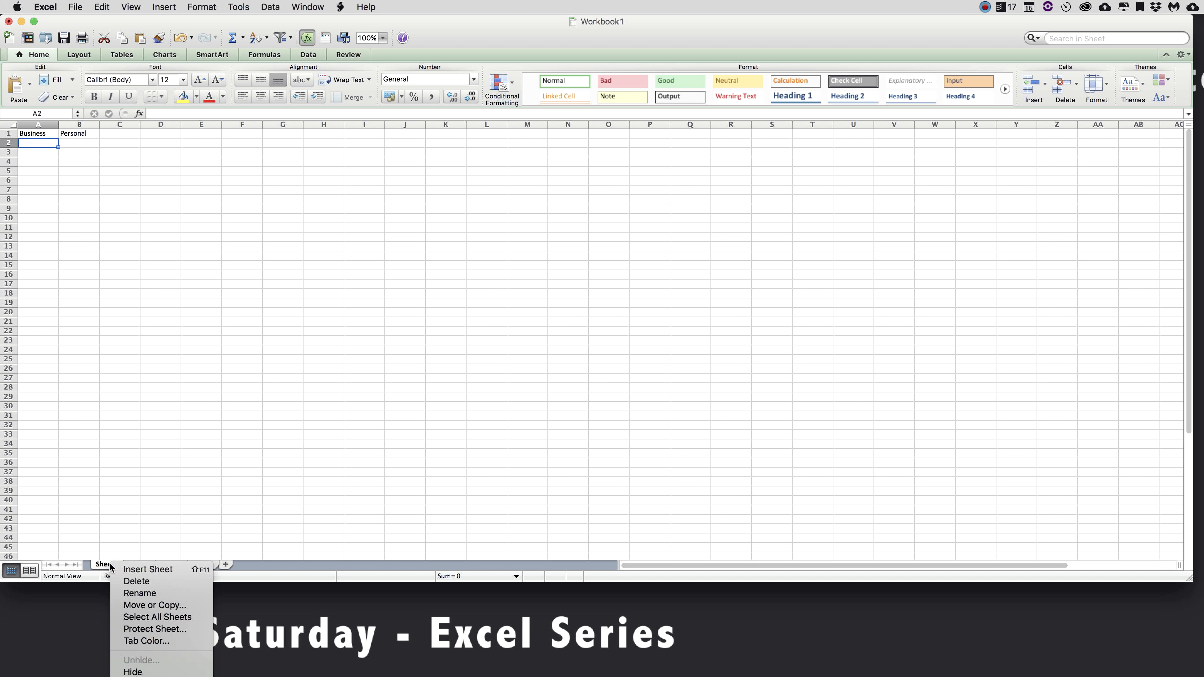
left_click(142, 595)
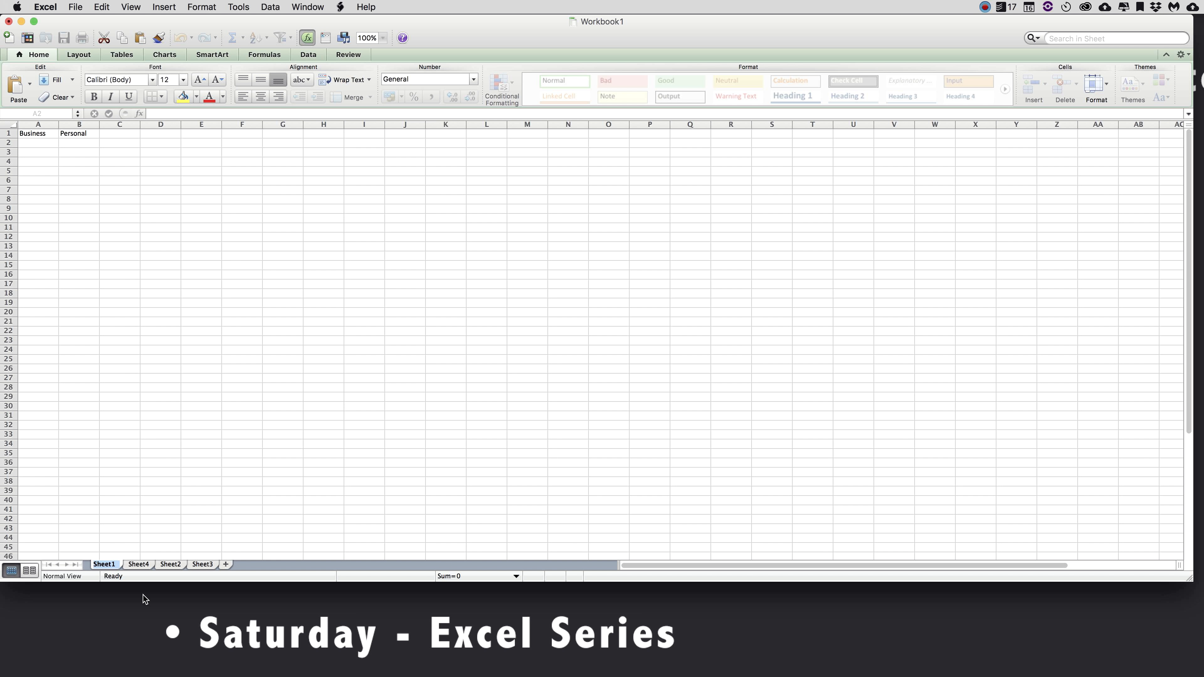
type("Admin")
- Rename Sheet4, directly after the Admin sheet, as Sales
left_click(145, 567)
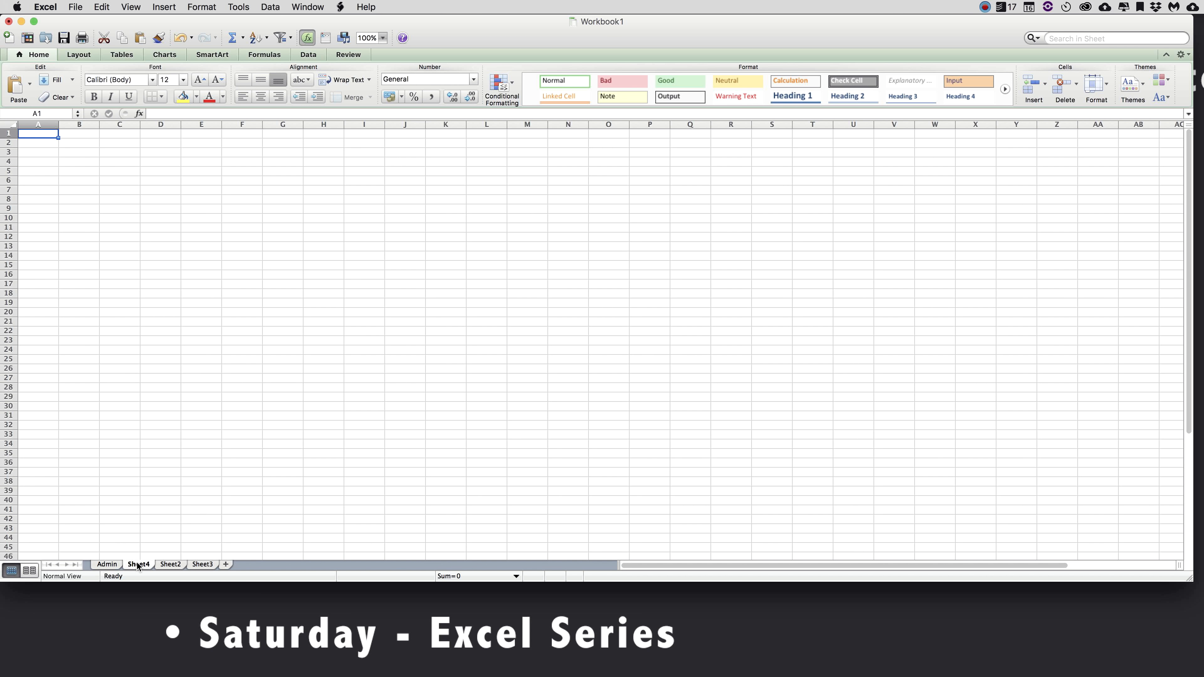
right_click(139, 565)
left_click(176, 593)
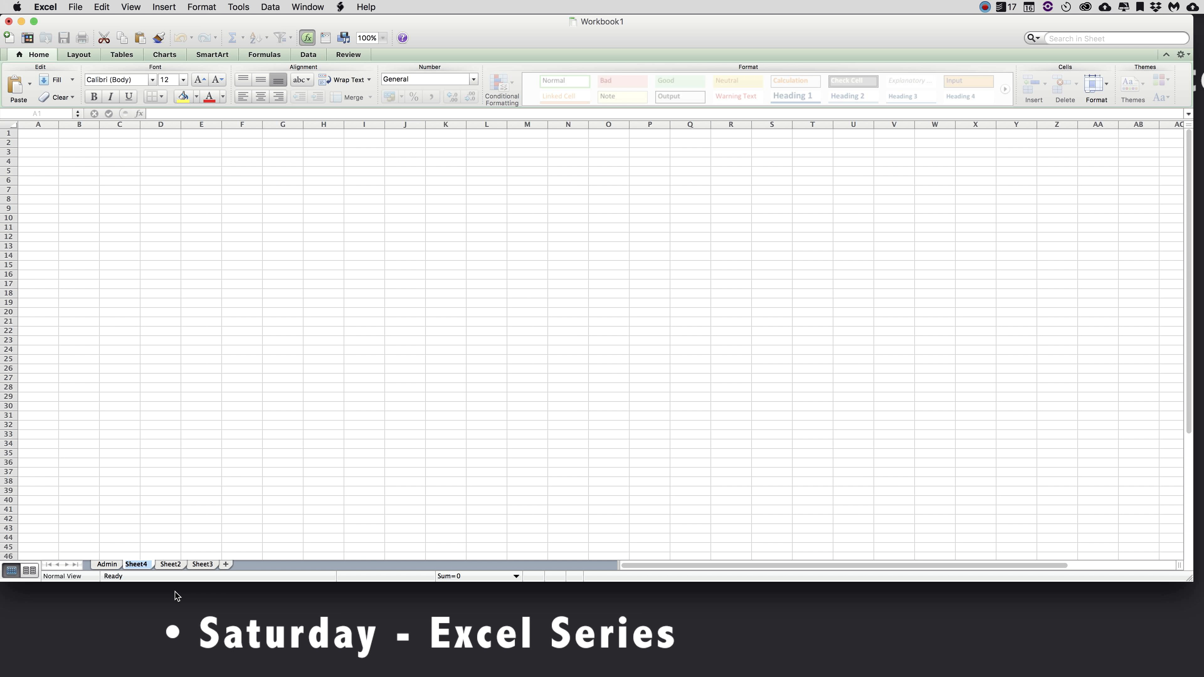
type("Sales")
left_click(175, 564)
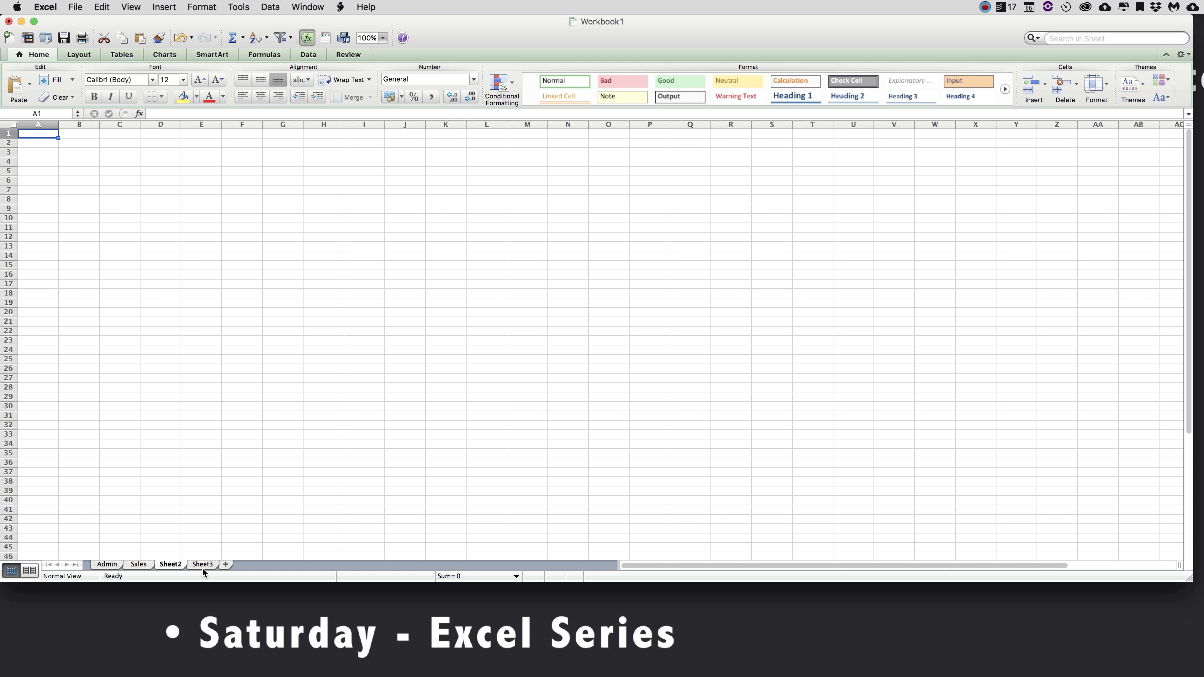
- Move the Admin sheet to the end of the sheets in Workbook1
left_click(109, 565)
right_click(109, 565)
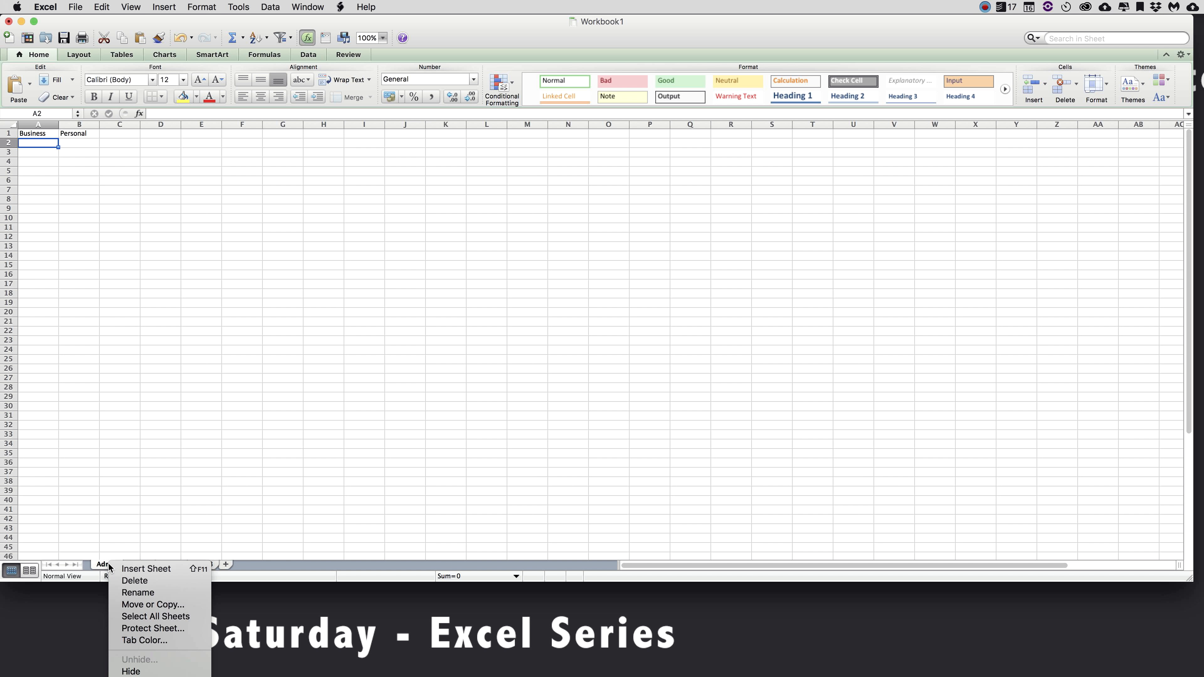
left_click(156, 607)
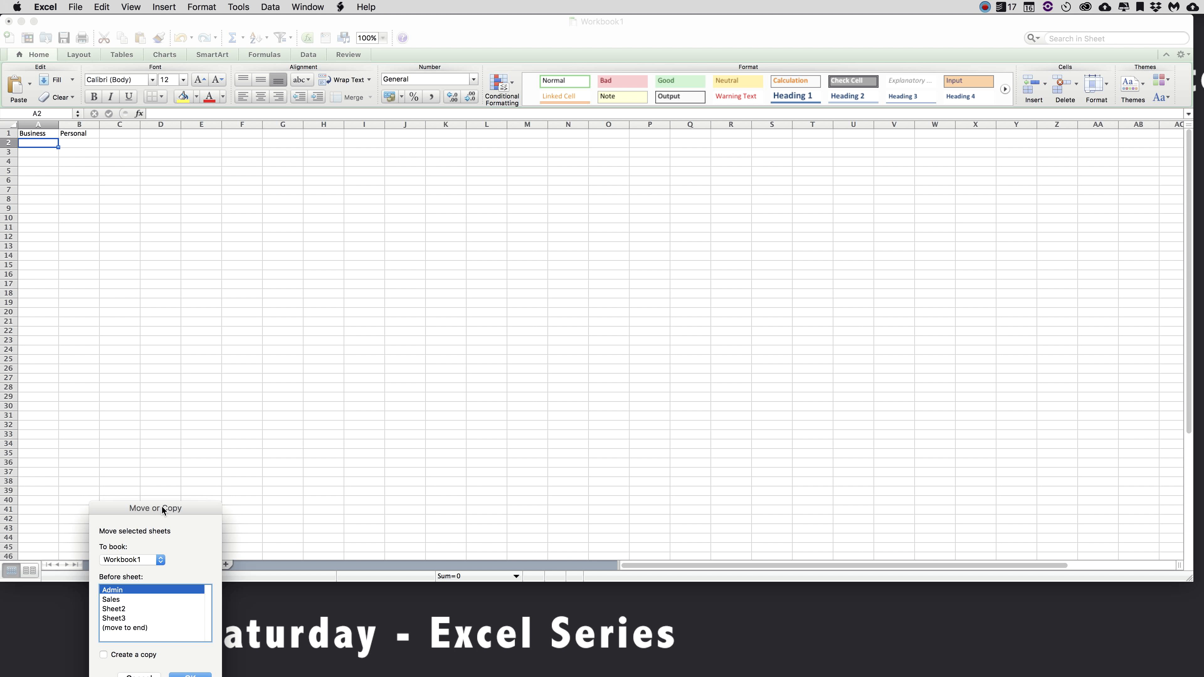
left_click_drag(162, 510, 374, 436)
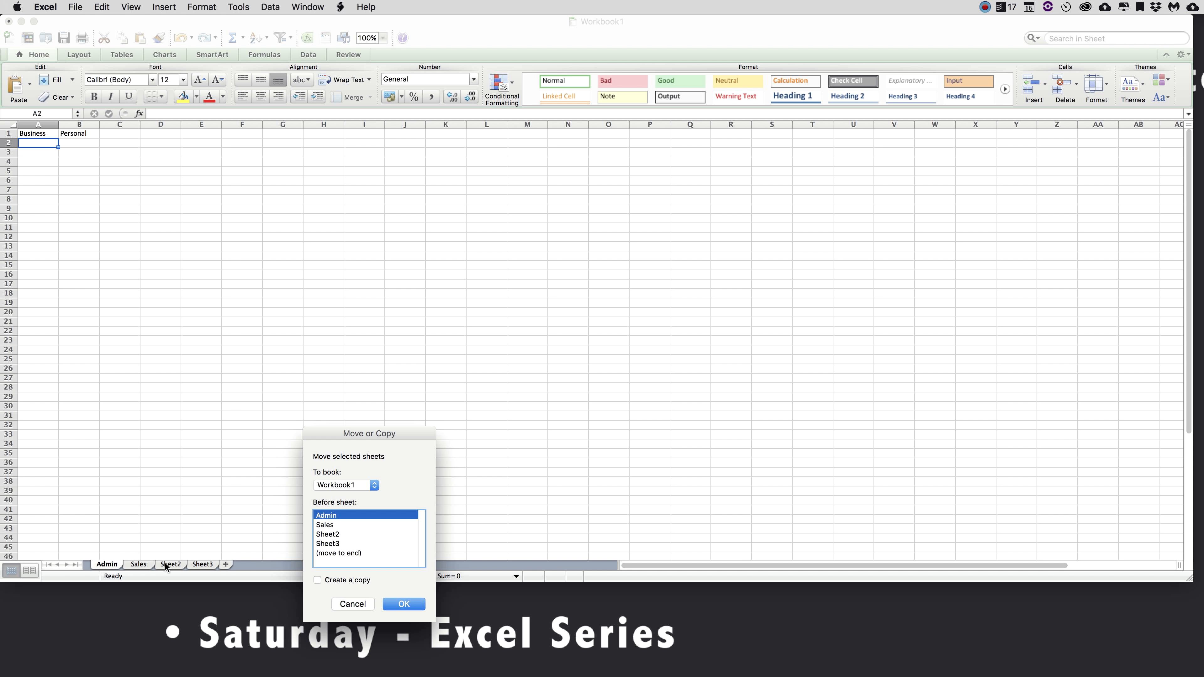
left_click(336, 555)
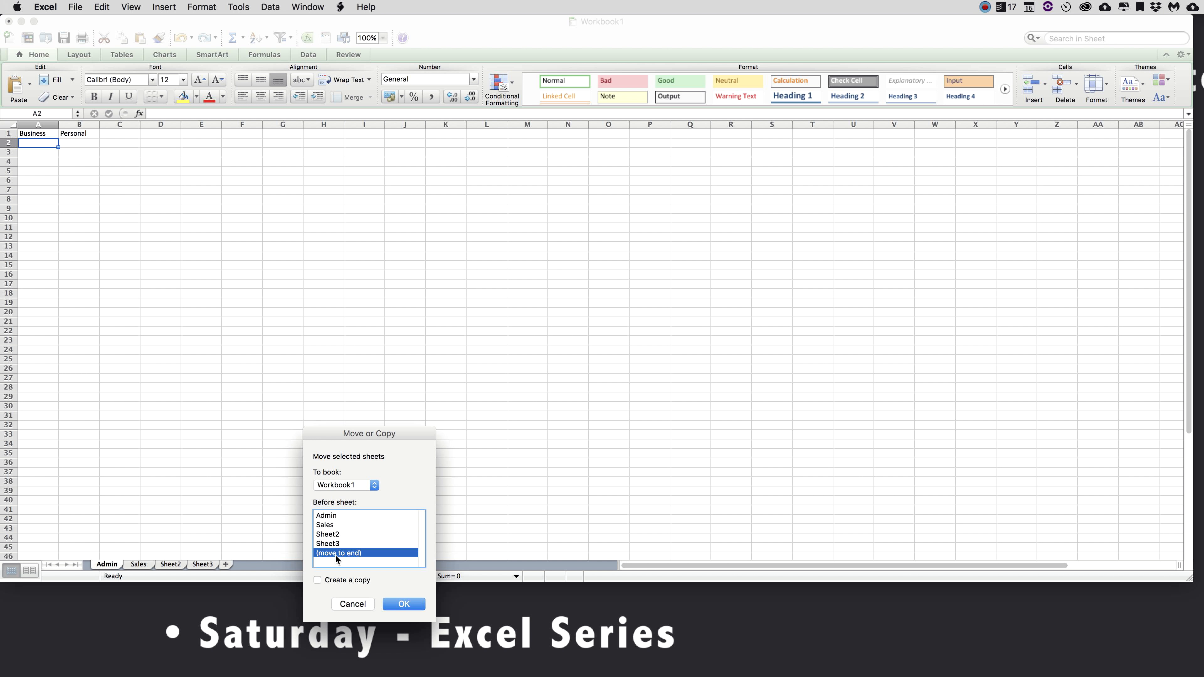
left_click(406, 607)
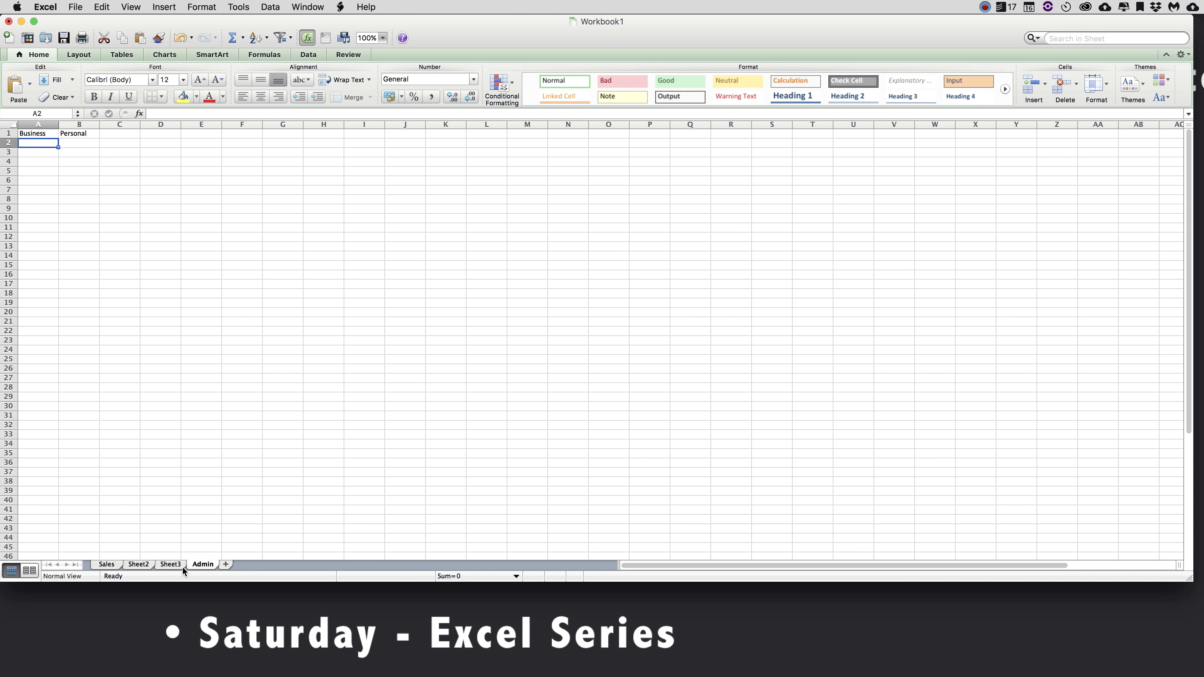
- Create a copy of the Sales sheet in Workbook1 and place it before Sheet2
left_click(110, 565)
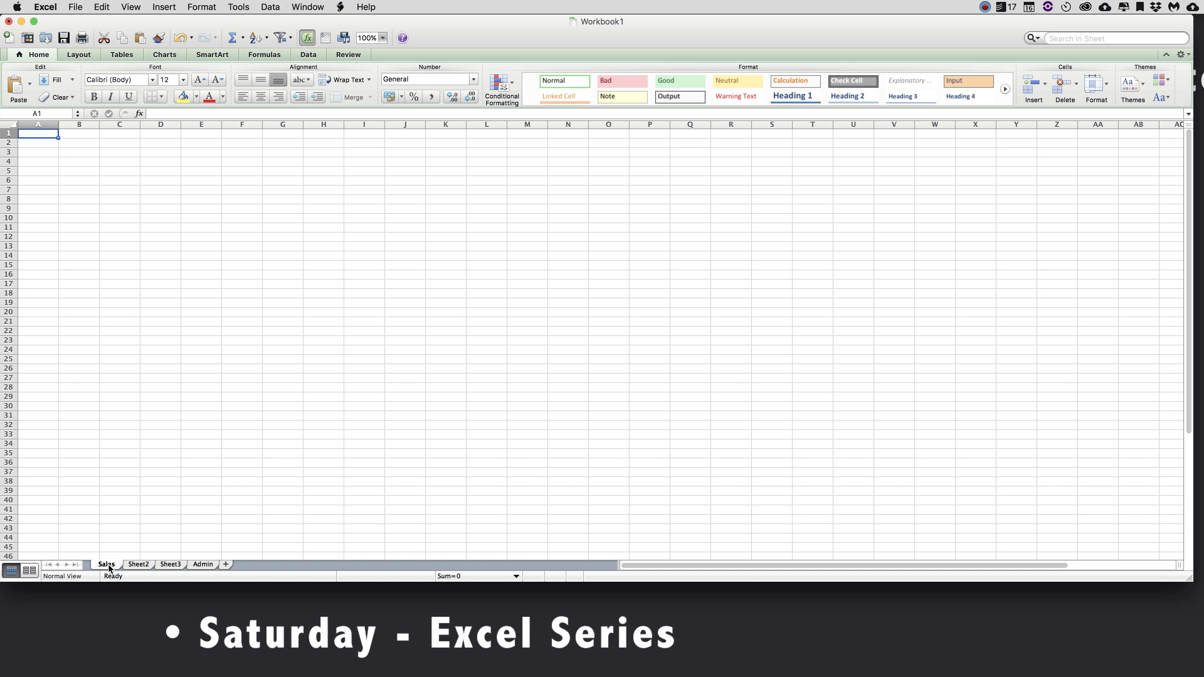
right_click(110, 569)
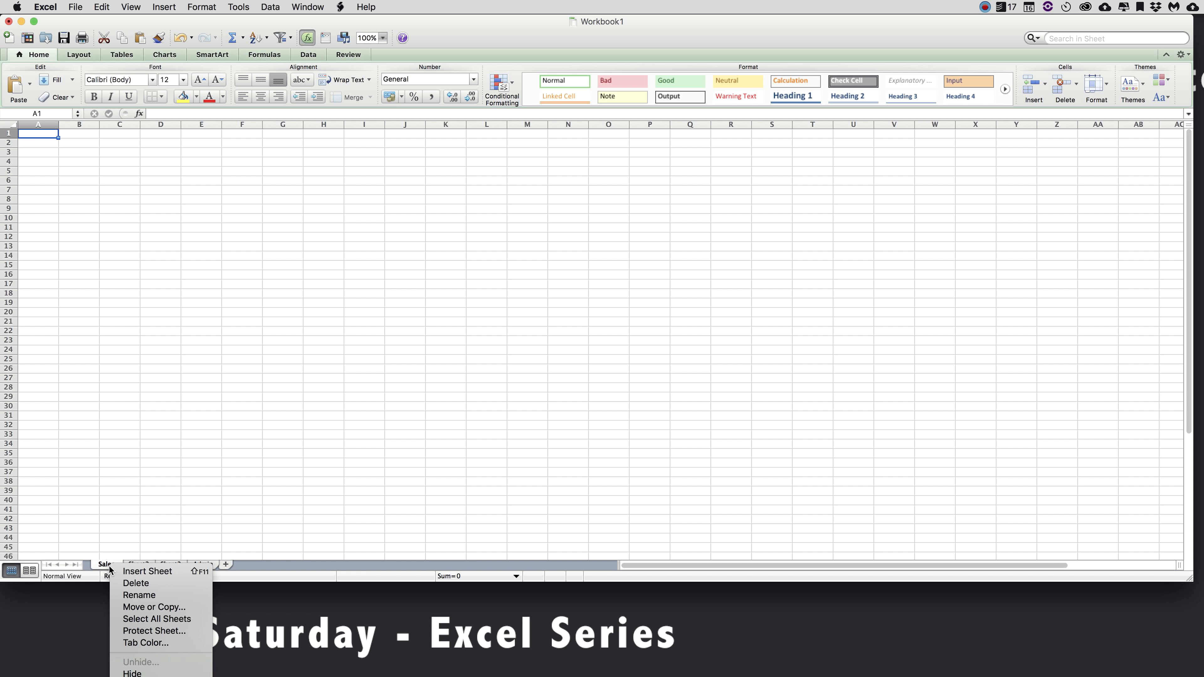
left_click(169, 610)
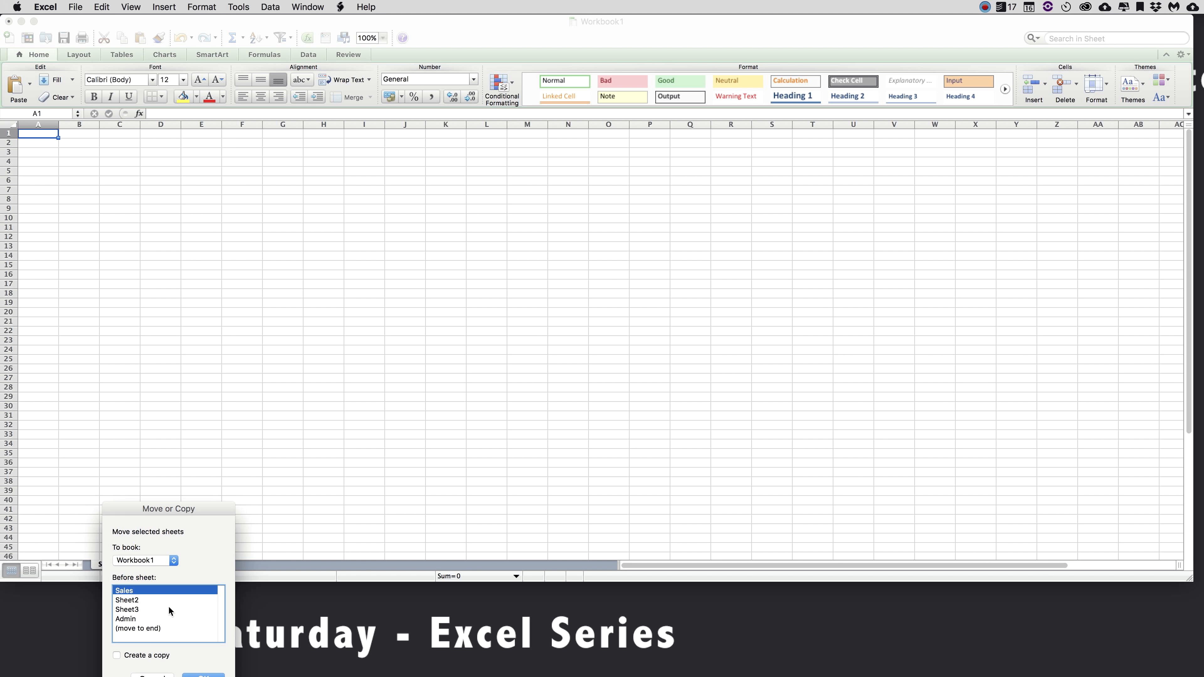
left_click(137, 630)
left_click_drag(154, 513, 333, 473)
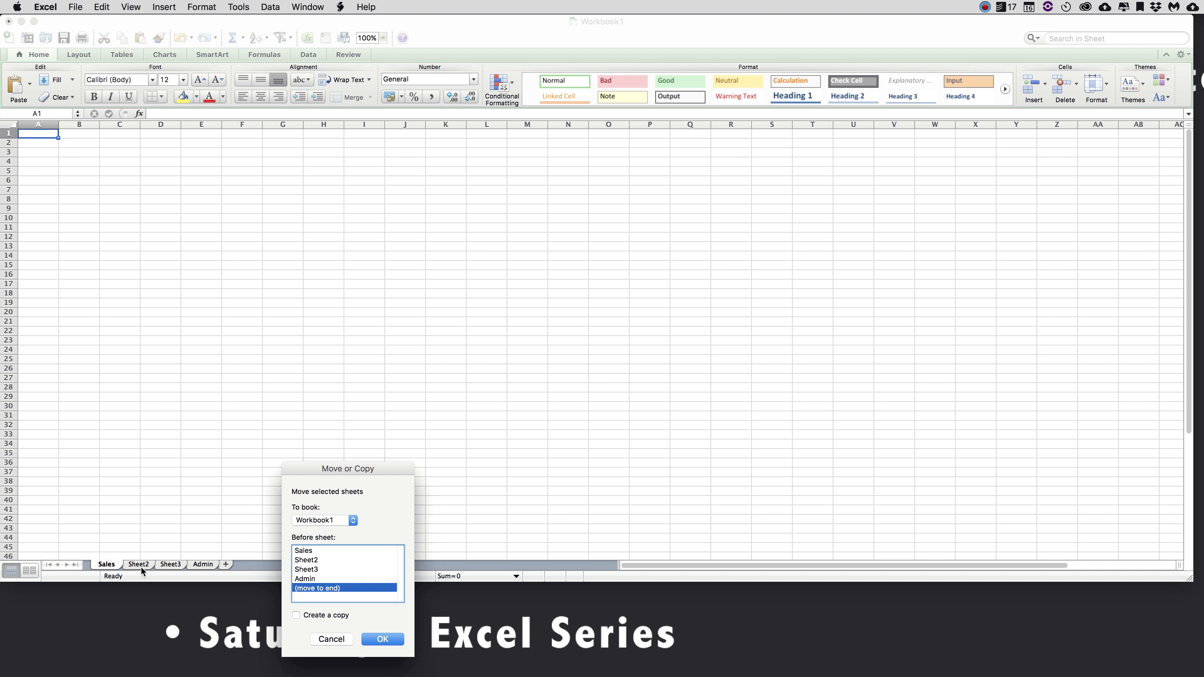
left_click(308, 618)
left_click(309, 561)
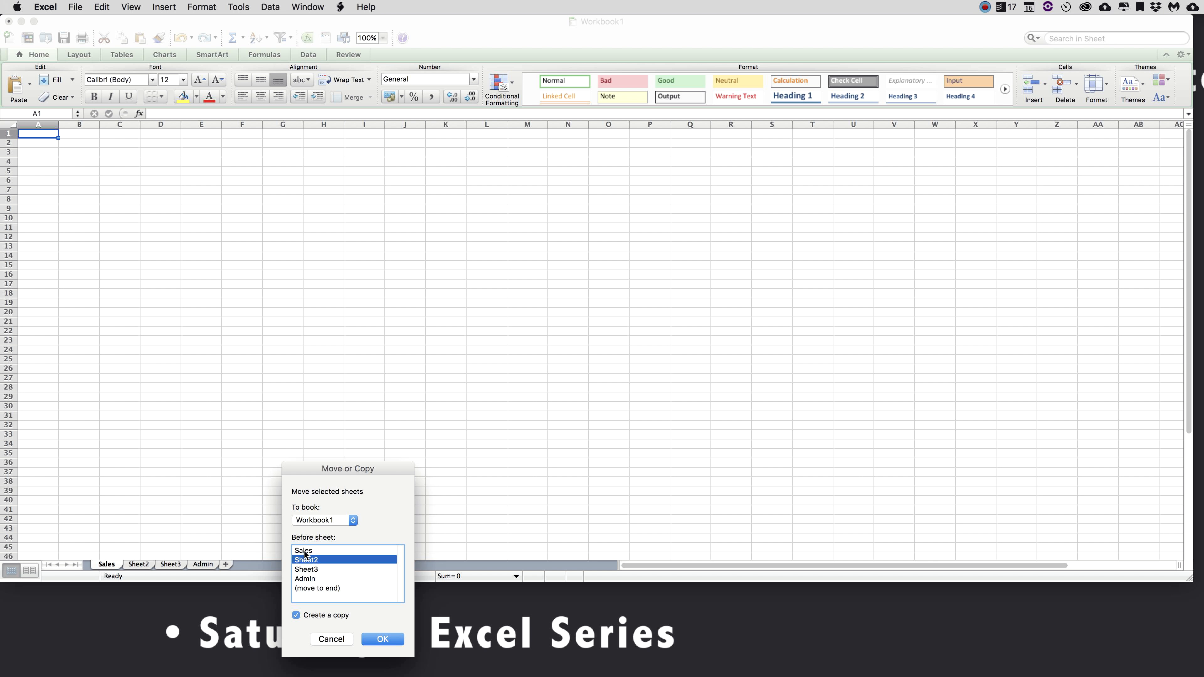
left_click(383, 640)
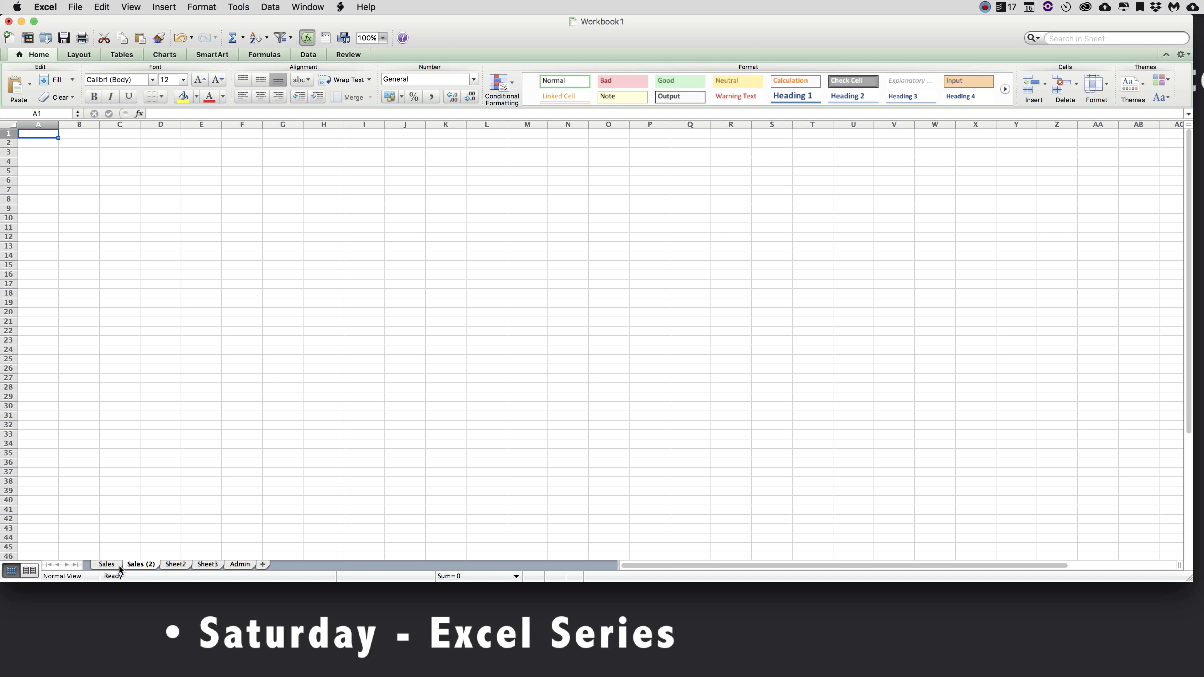
- Rename the copied Sales sheet as Marketing
left_click(49, 208)
right_click(148, 569)
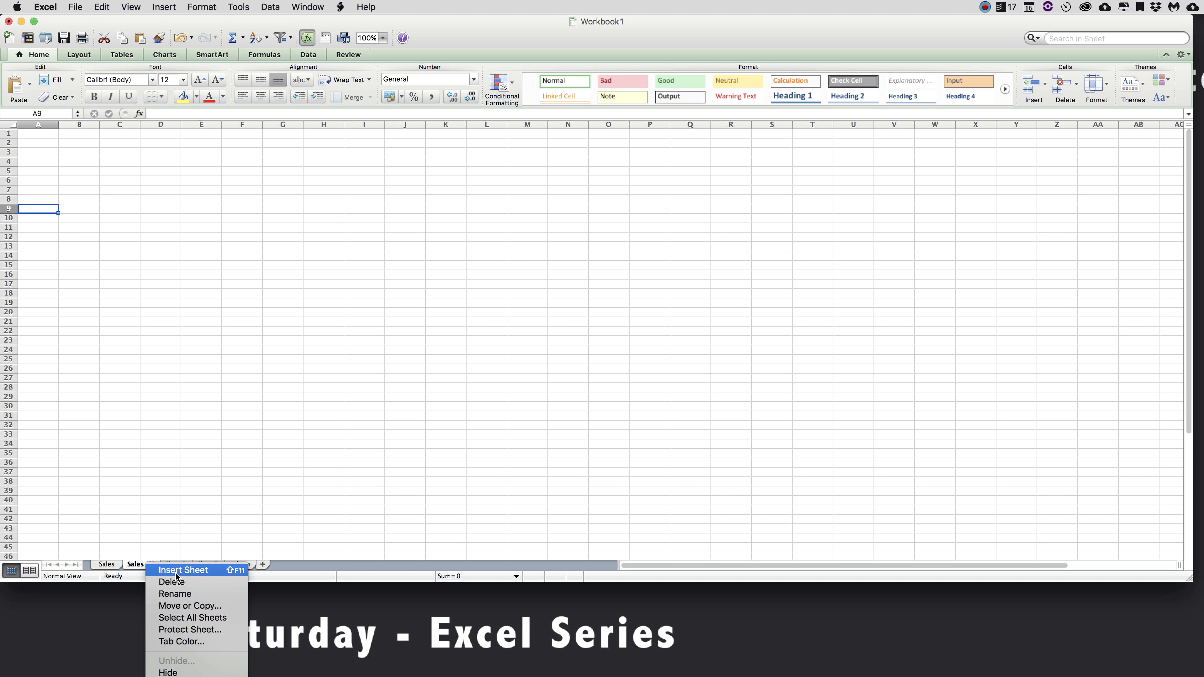
left_click(178, 595)
type("Markei")
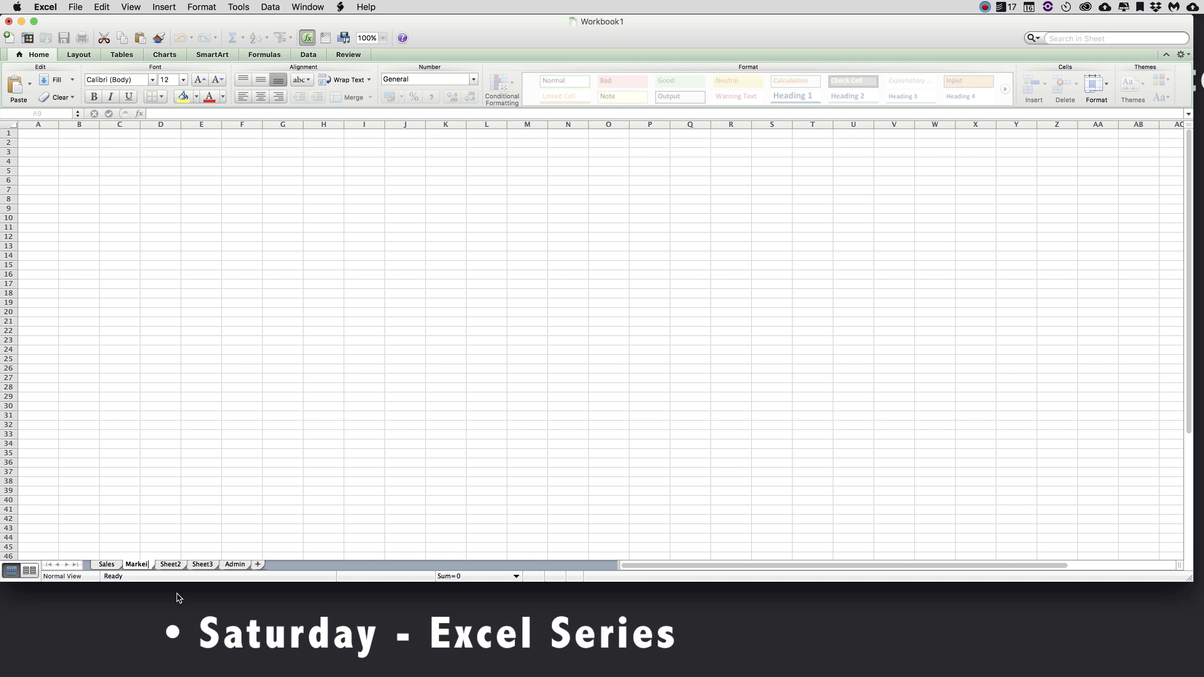
type("n")
key("BackSpace")
type("t")
key("BackSpace")
key("BackSpace")
type("ting")
key("Return")
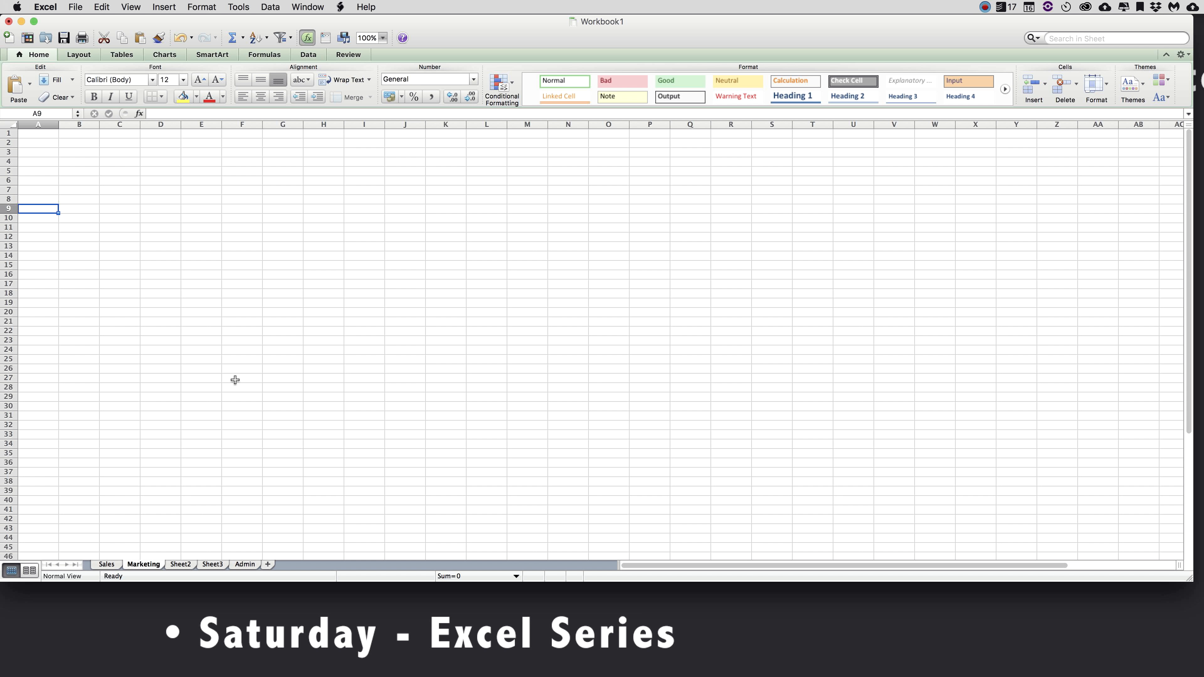
left_click(222, 378)
- Select the cell range A1:F9 on the Sales sheet
left_click(109, 565)
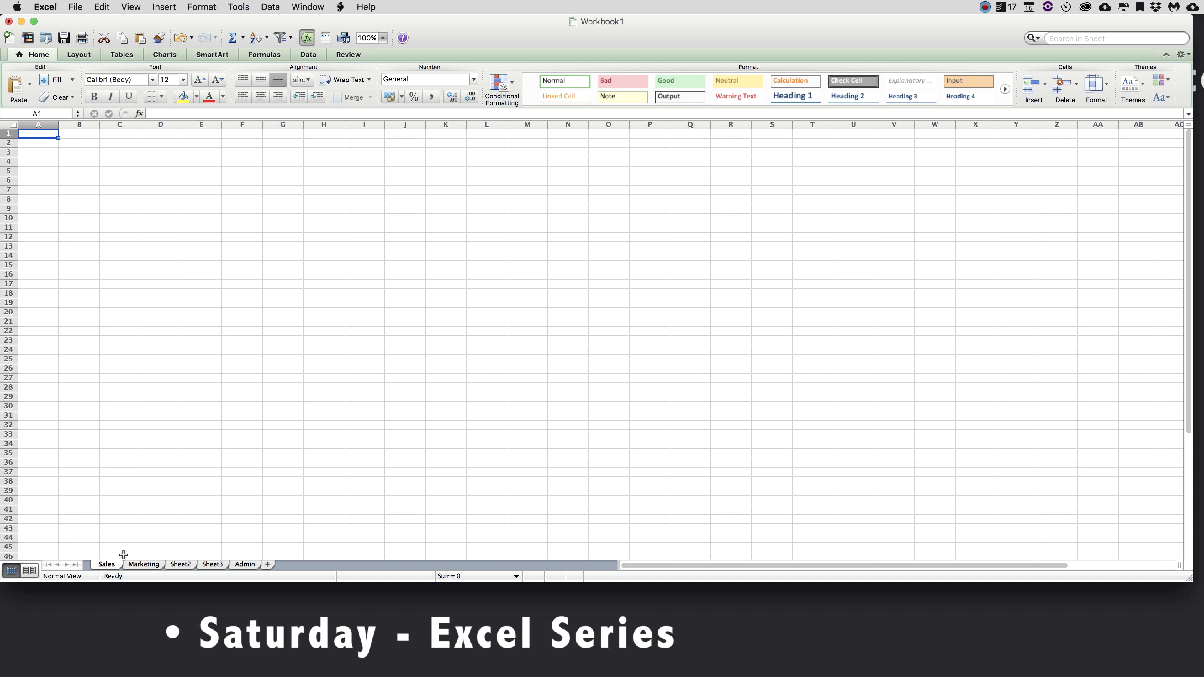
left_click(48, 201)
left_click(41, 168)
left_click_drag(41, 133, 248, 212)
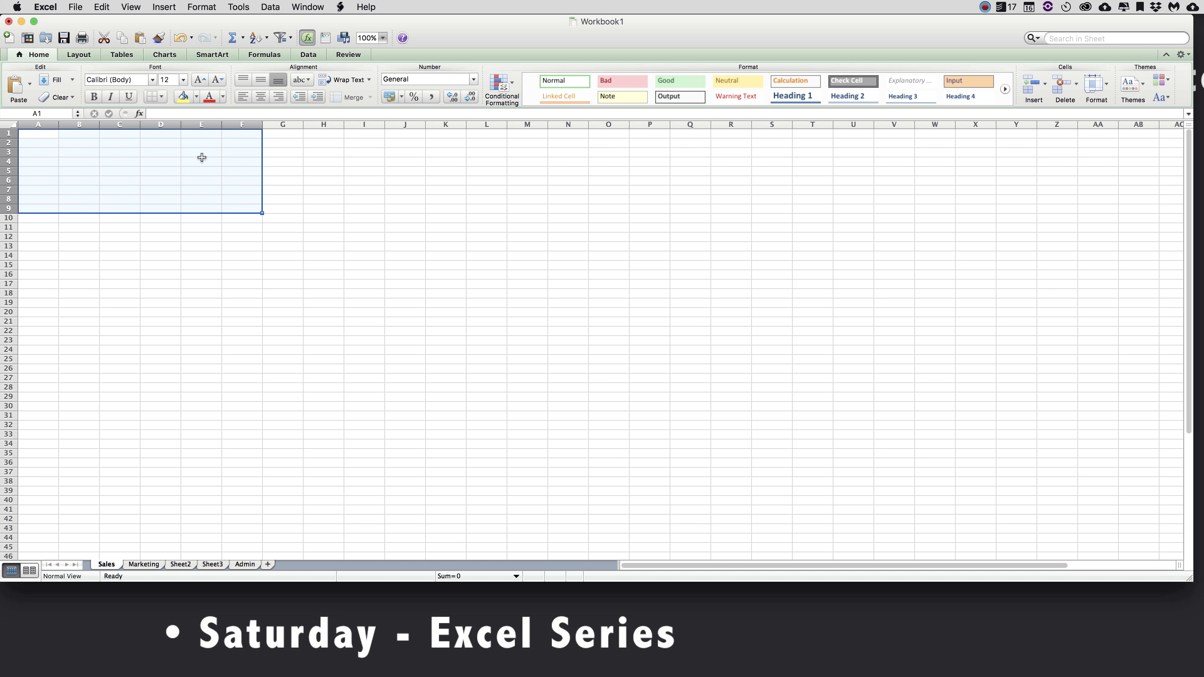
- Apply borders to all cells in A1:F9 and enter the headings Revenue in A1 and Expense in B1
left_click(161, 97)
left_click(206, 130)
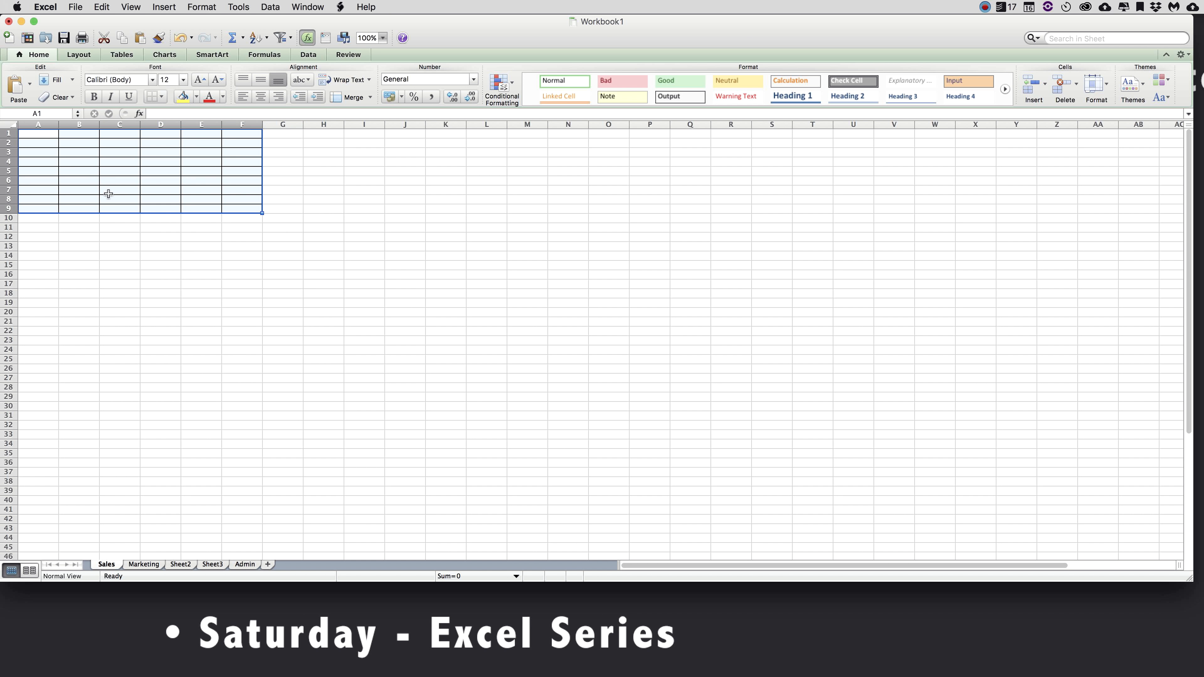
left_click(46, 135)
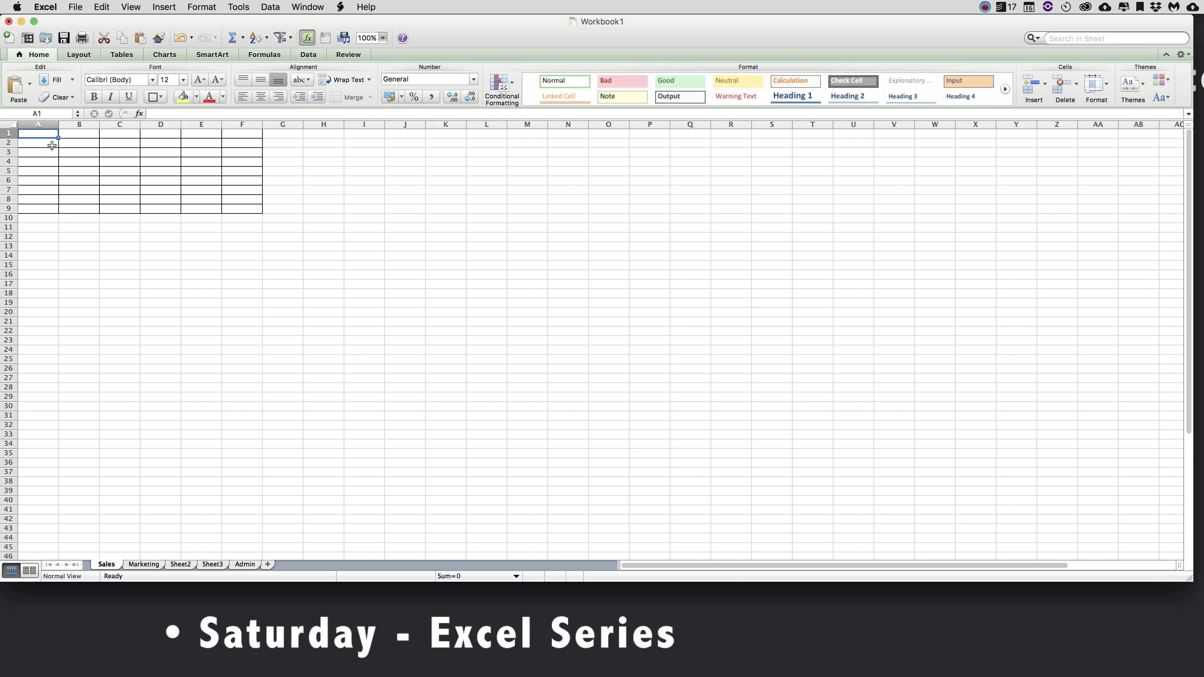
type("Revenue")
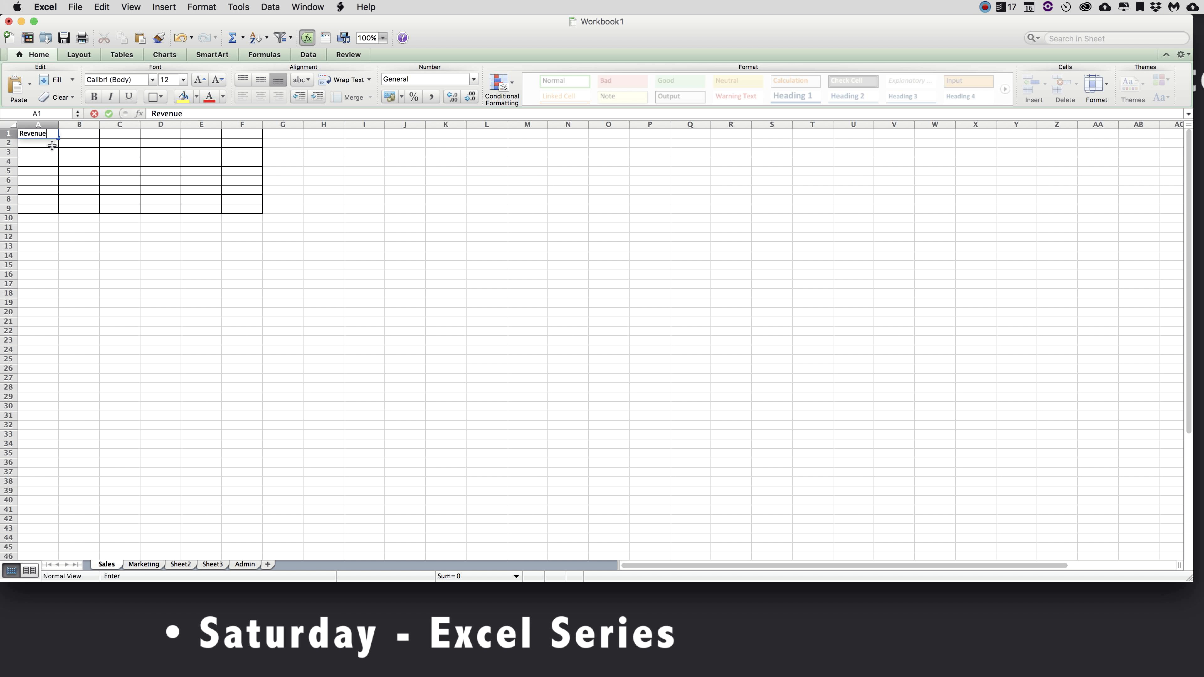
key("Tab")
type("Exp")
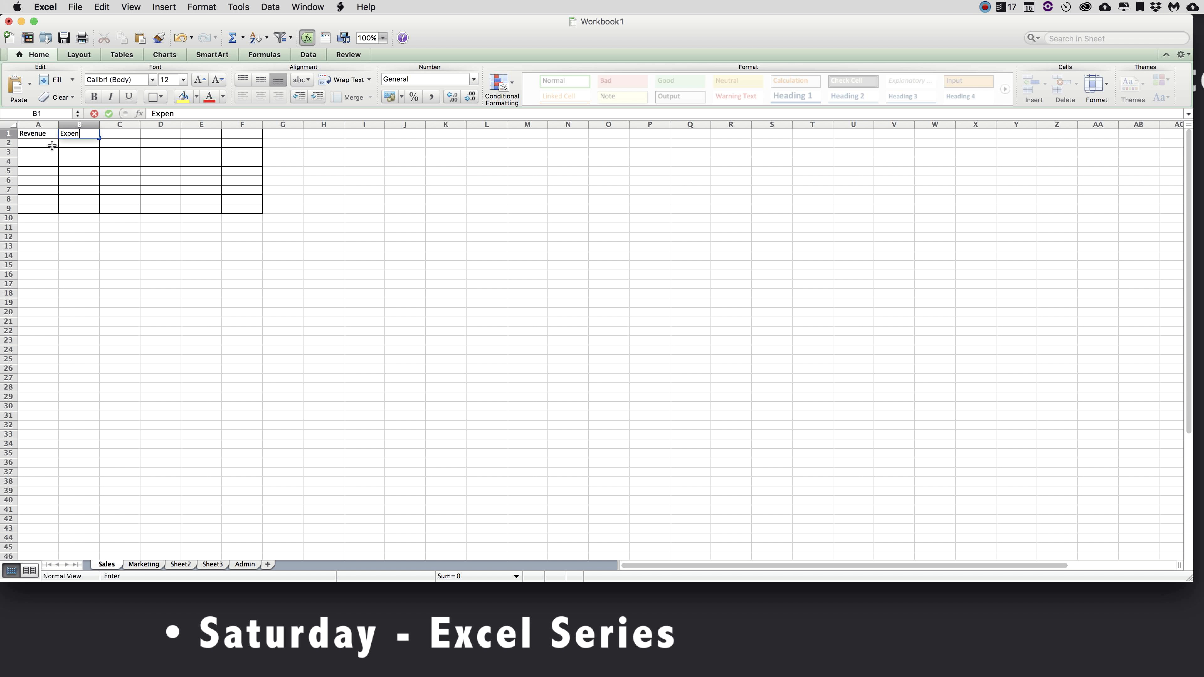
key("Tab")
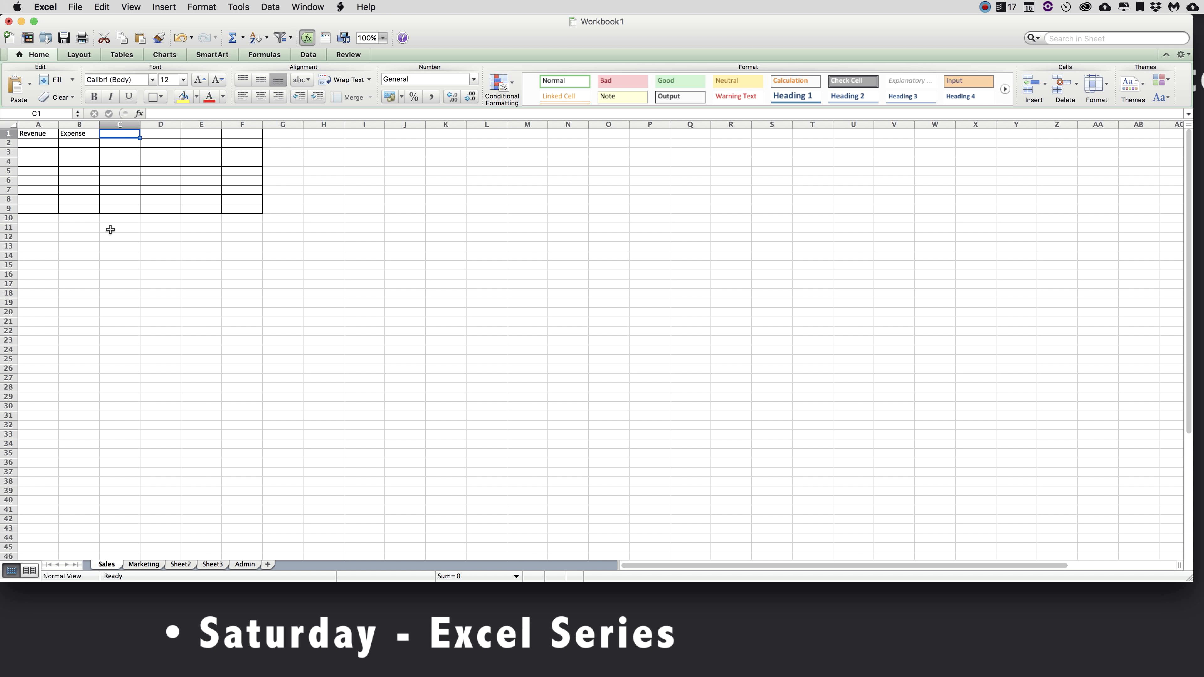
- Create a copy of the Sales sheet in Workbook1 and place it at the end of the sheets
right_click(110, 566)
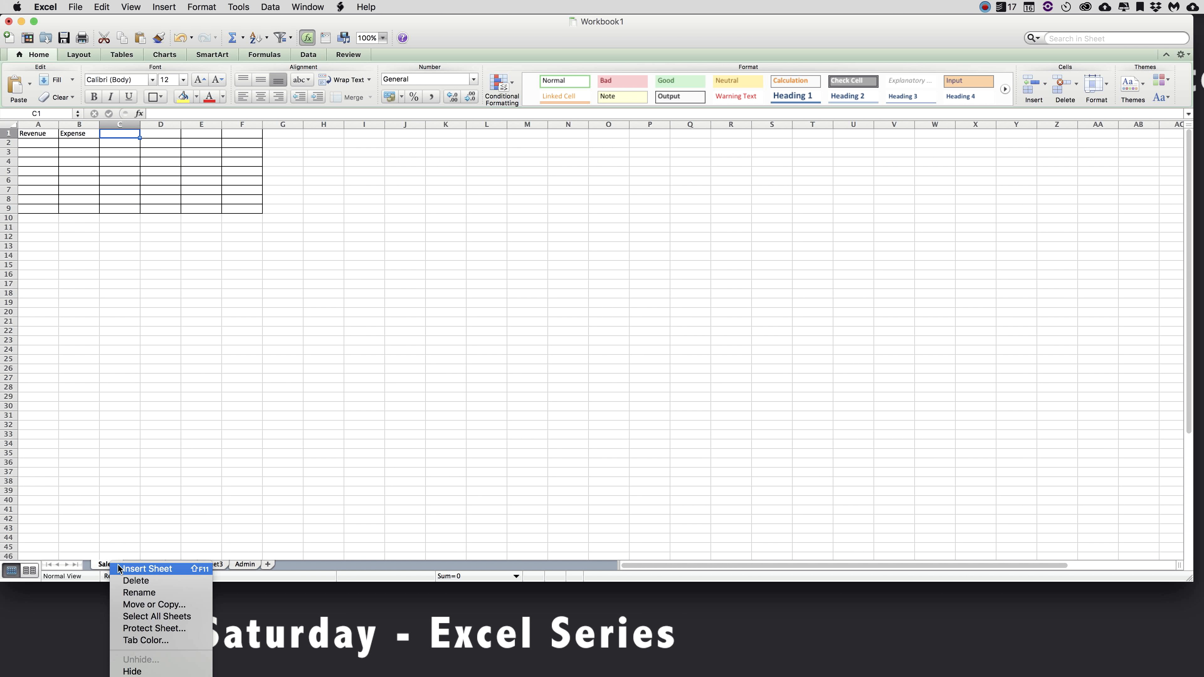
left_click(167, 606)
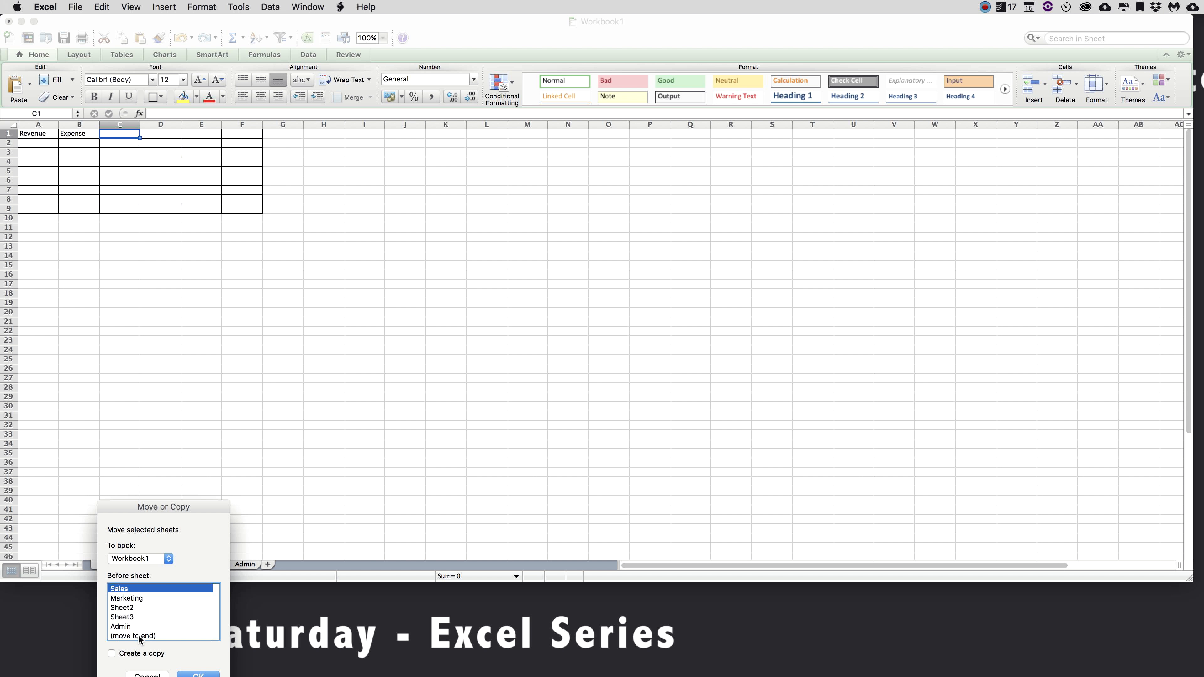
left_click(140, 637)
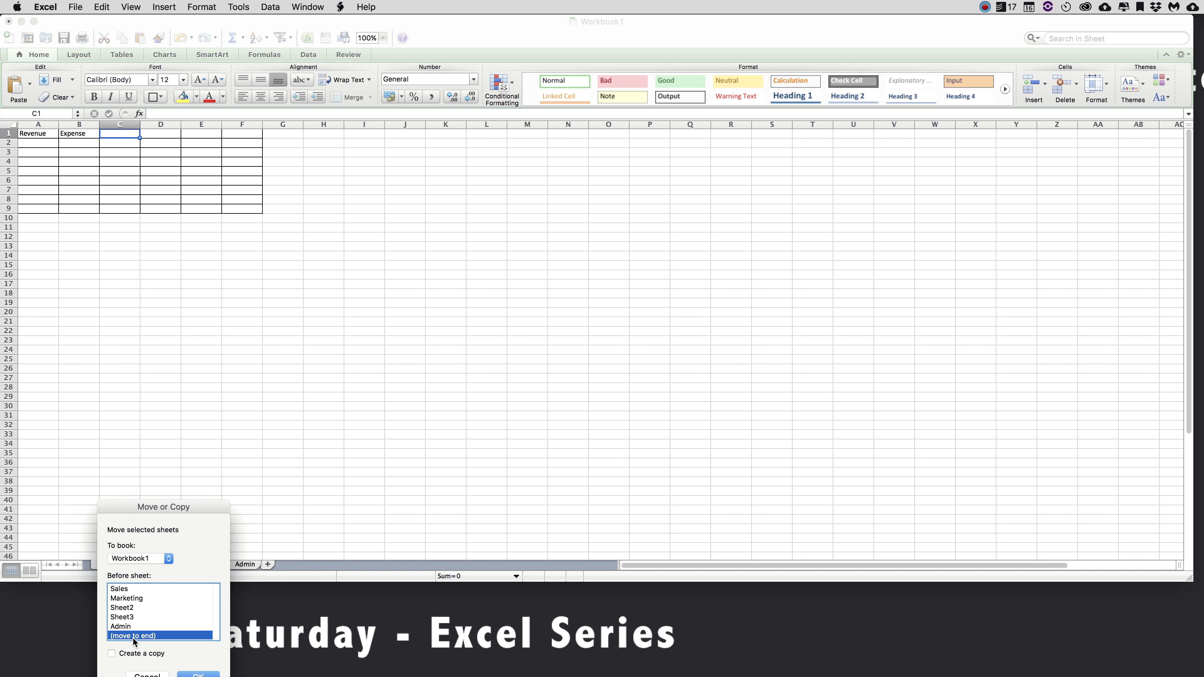
left_click(129, 654)
left_click(199, 675)
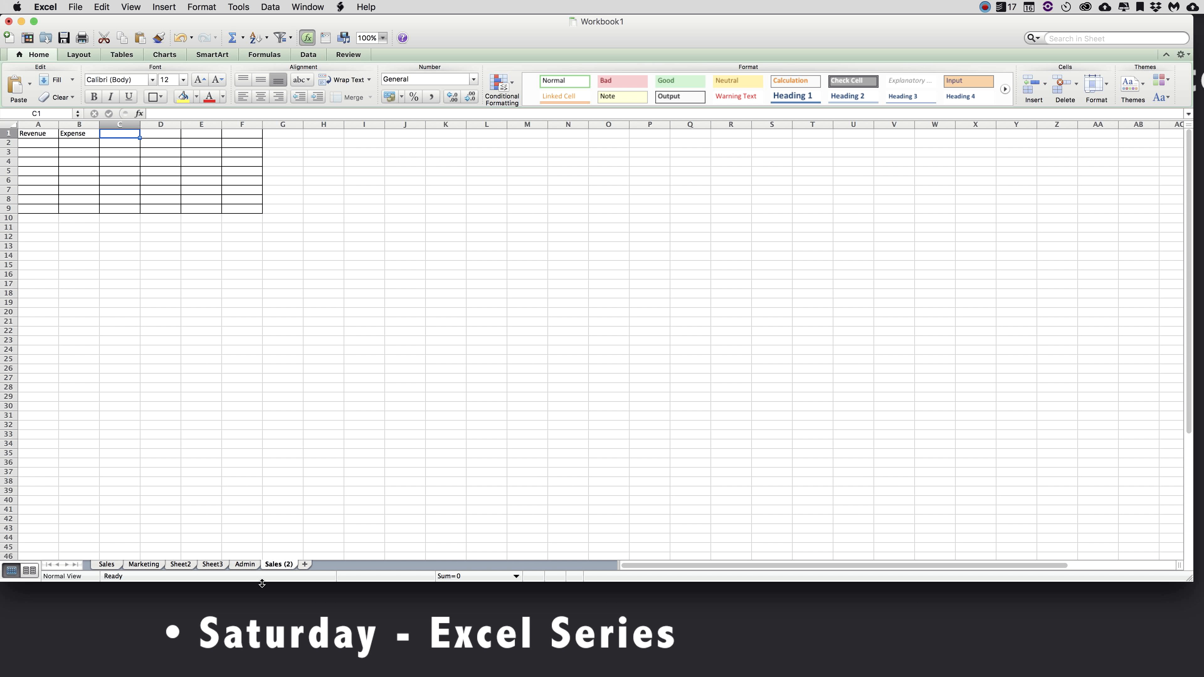
- Rename the copied Sales sheet at the end of the workbook as Marketing Also
left_click(102, 567)
left_click(280, 566)
right_click(281, 566)
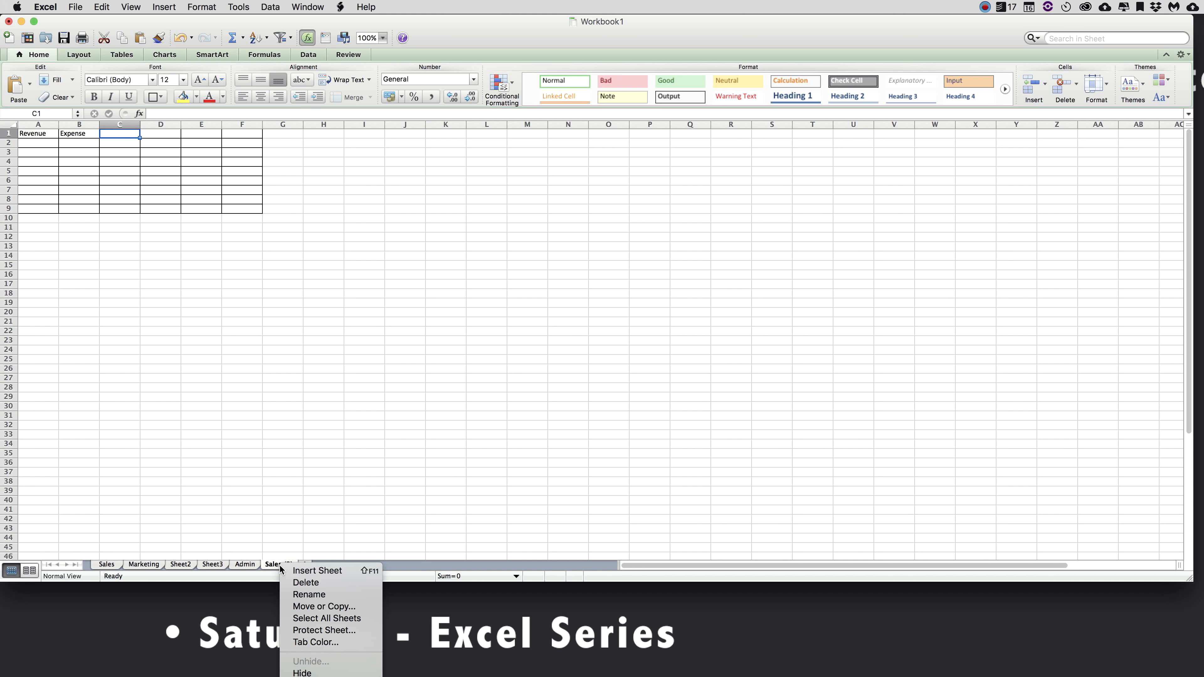
left_click(317, 591)
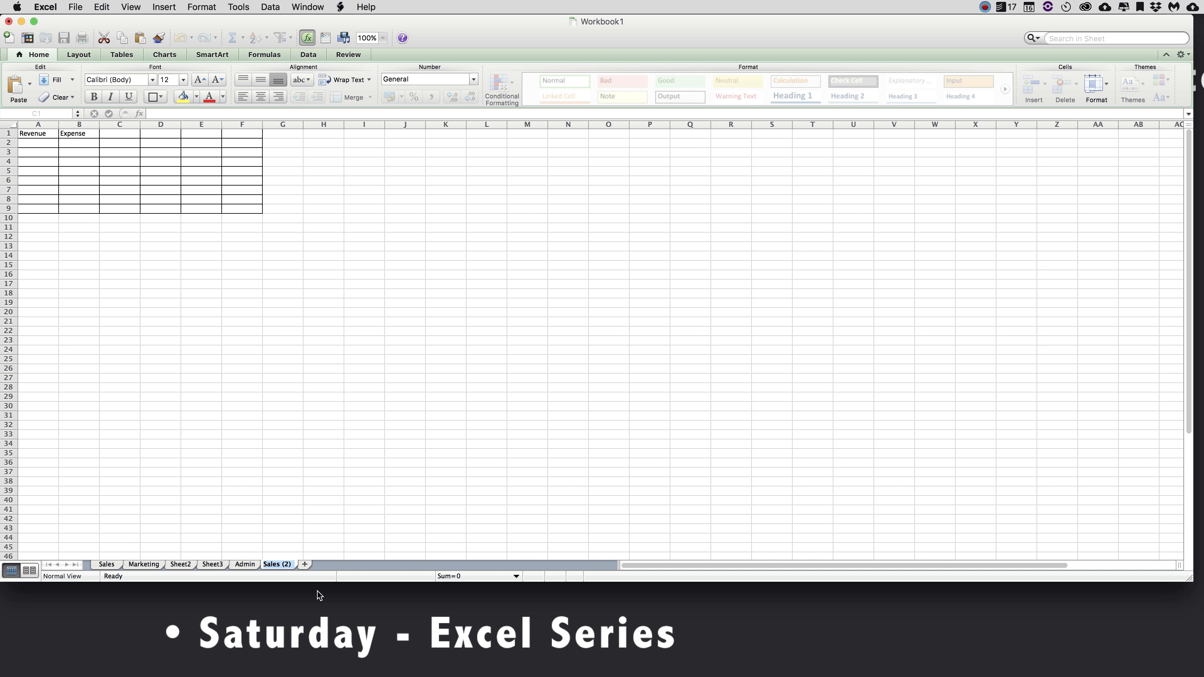
type("Marketing Also")
key("Return")
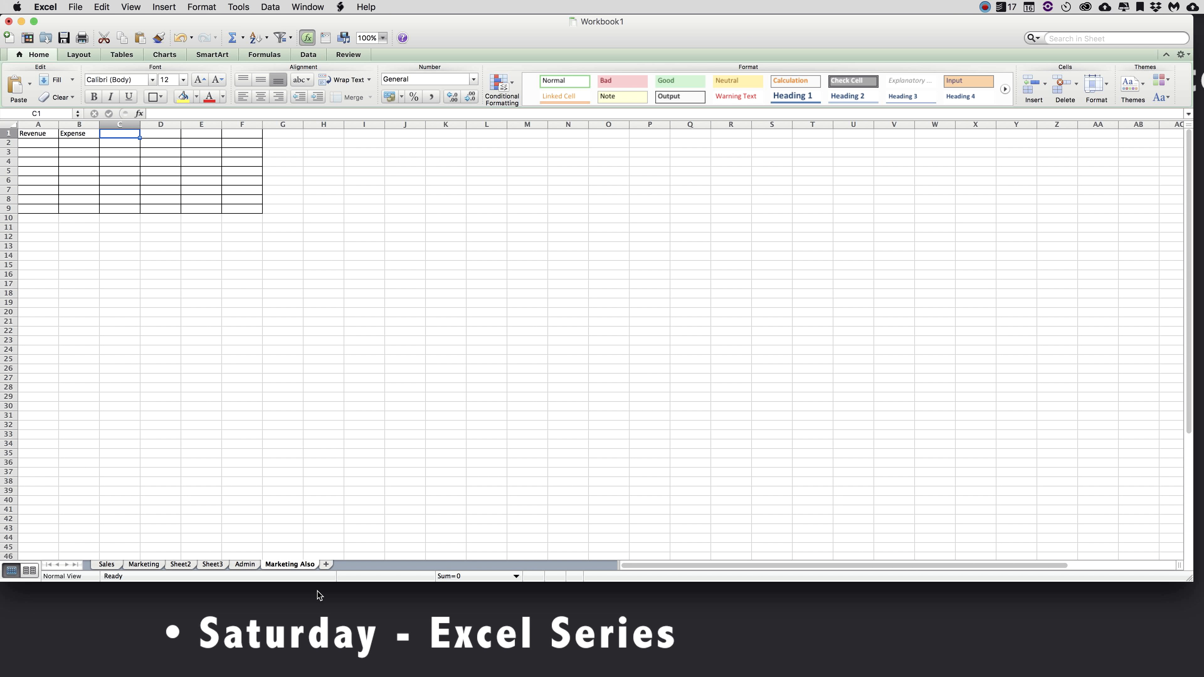
- Compare the contents of the Sales, Marketing and Marketing Also sheets
left_click(107, 565)
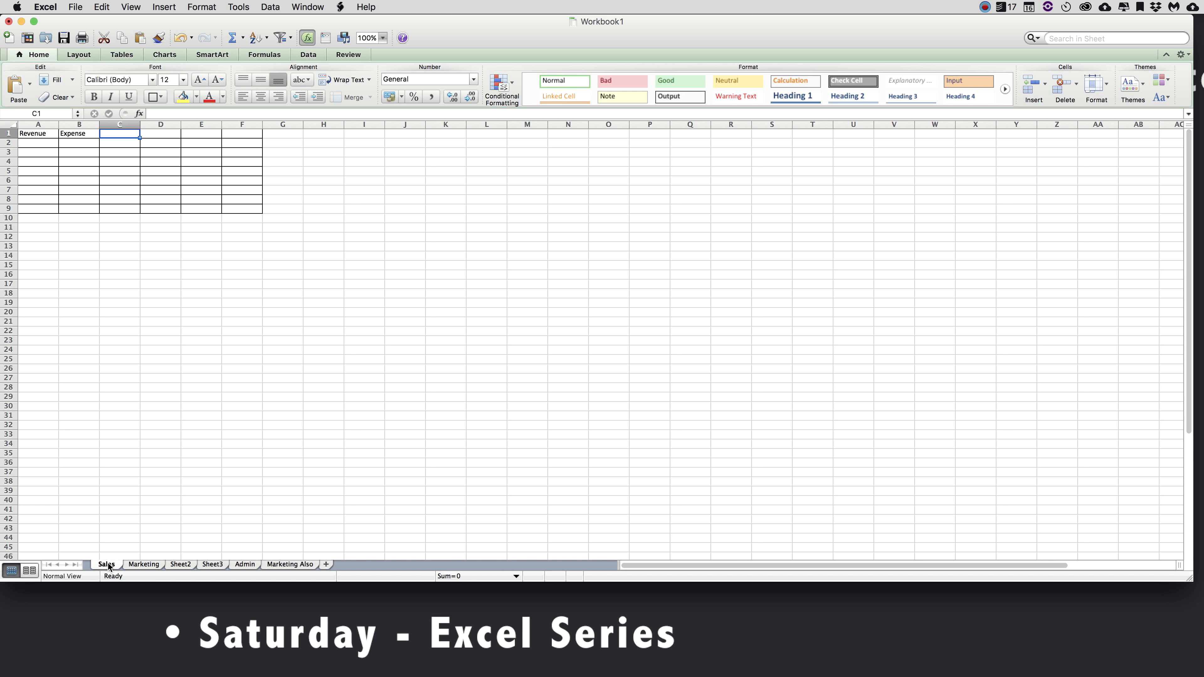
left_click(290, 564)
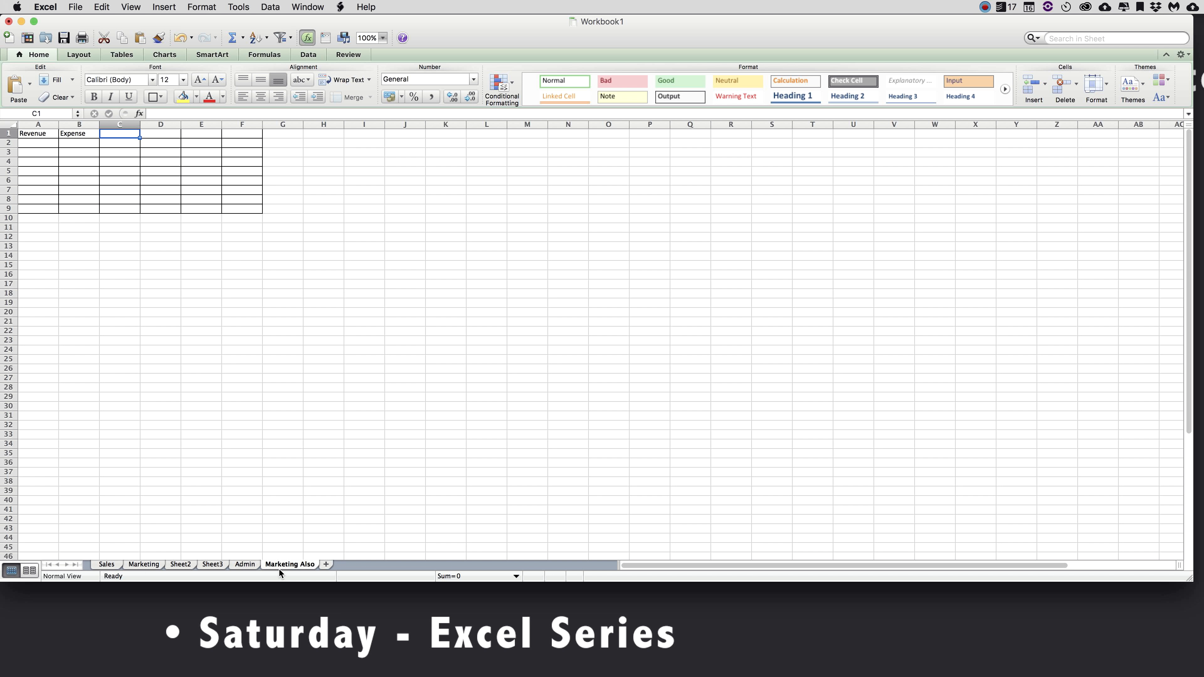
left_click(113, 565)
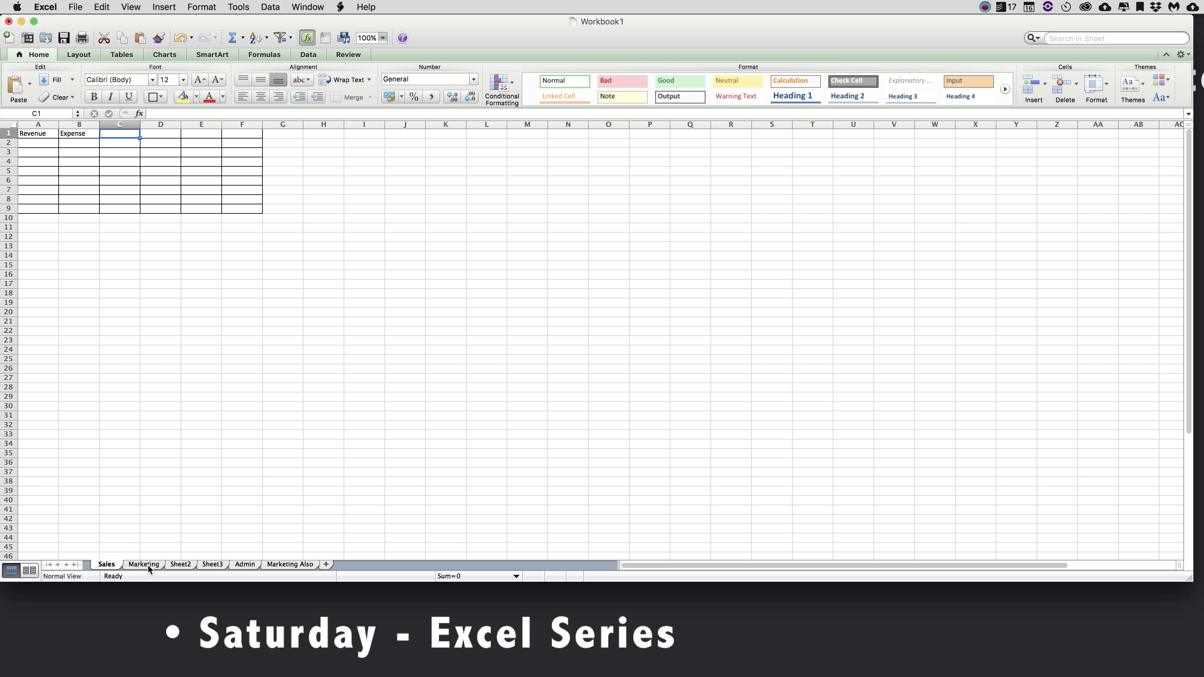
left_click(143, 566)
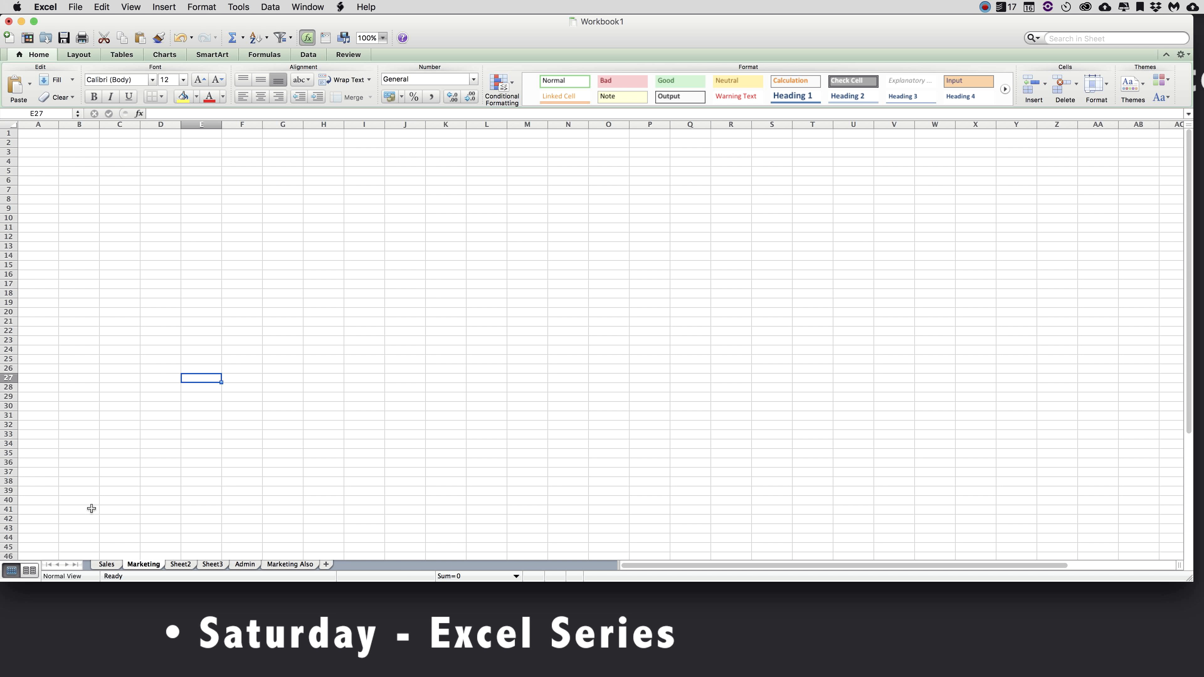
left_click(112, 567)
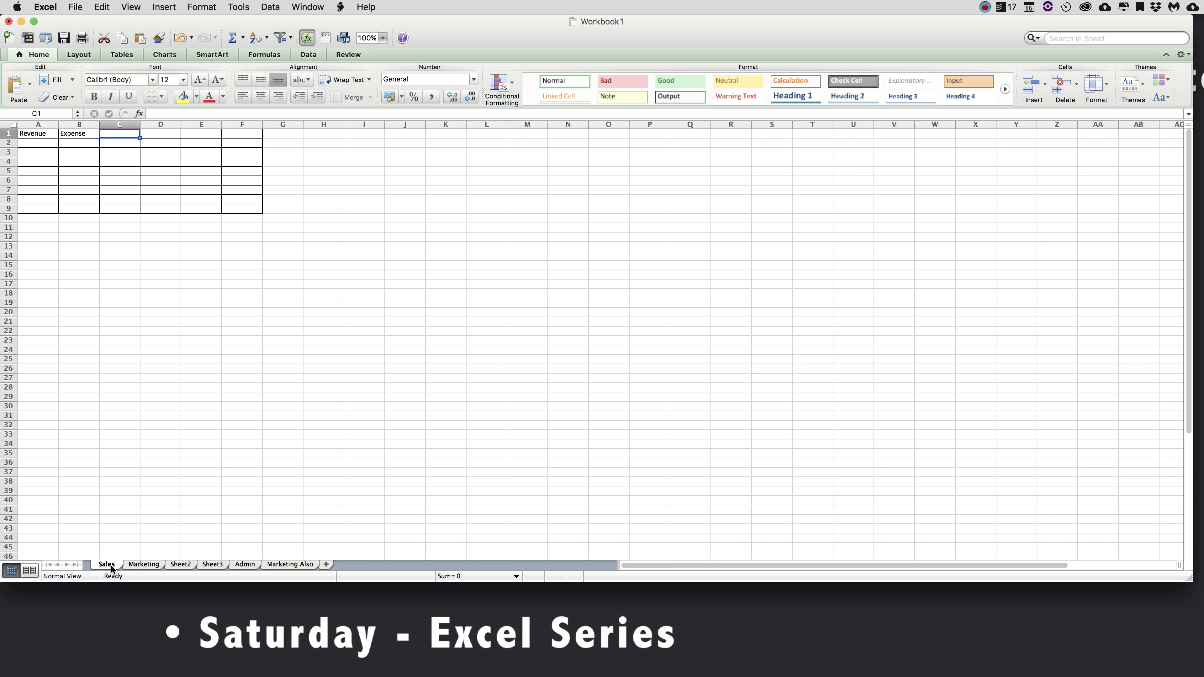
left_click(292, 565)
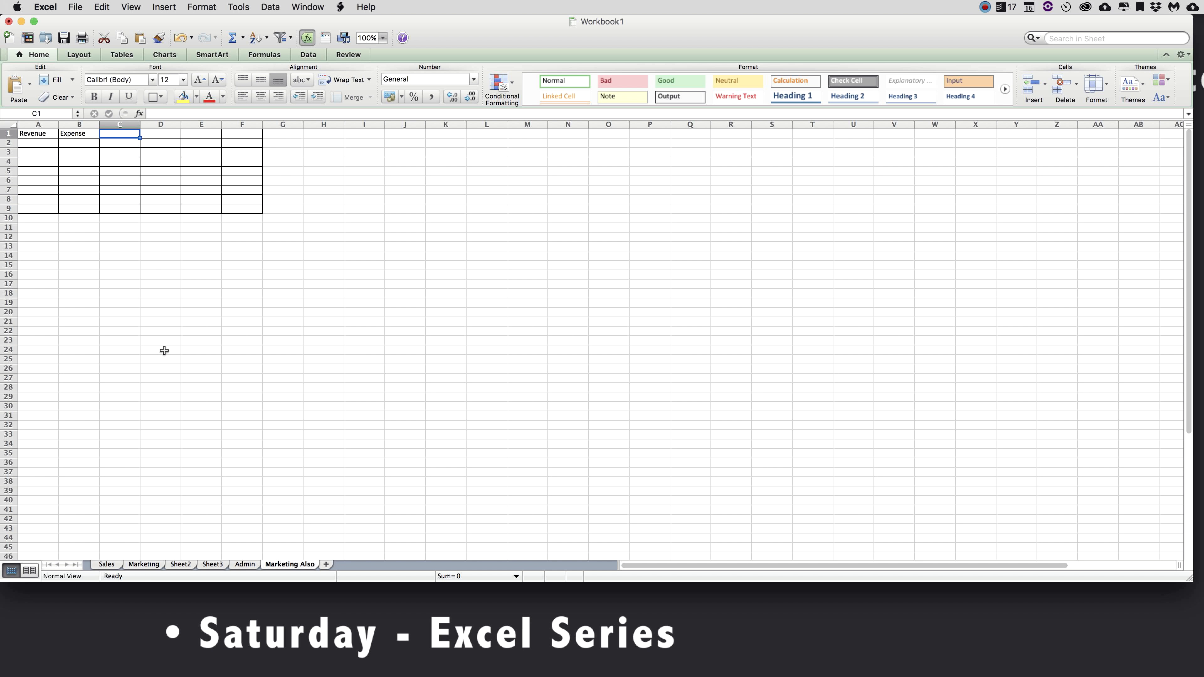
- Select all sheets in Workbook1 and create copies of them placed before the Sales sheet
left_click(108, 567)
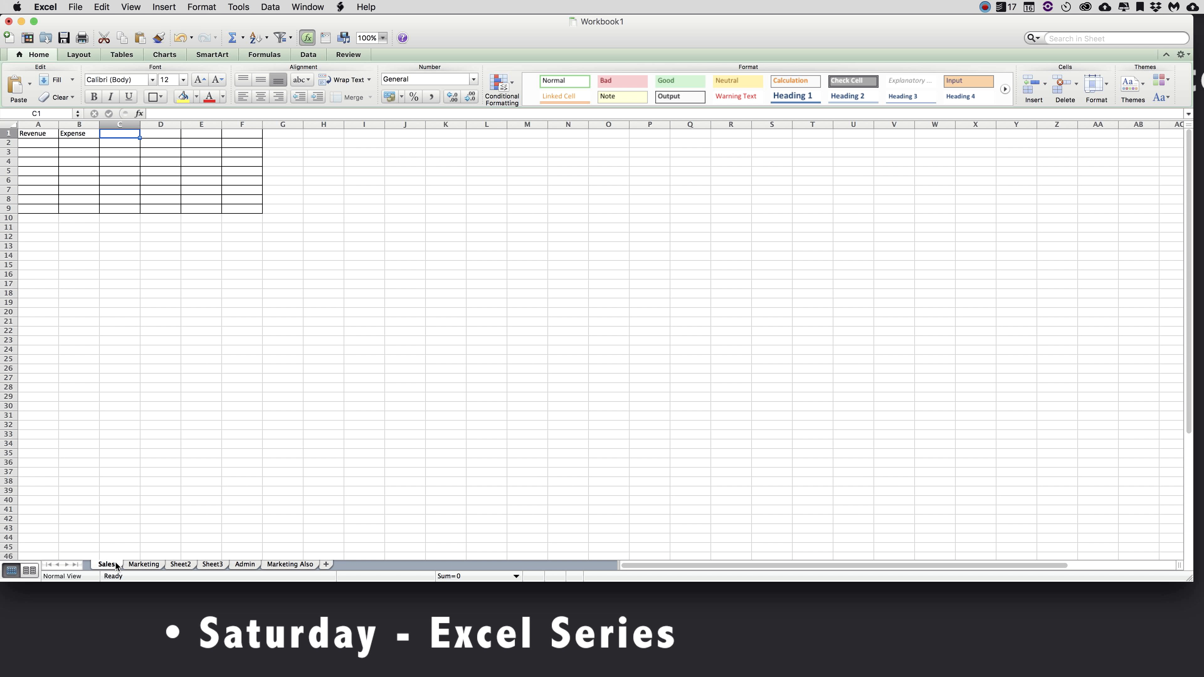
right_click(105, 569)
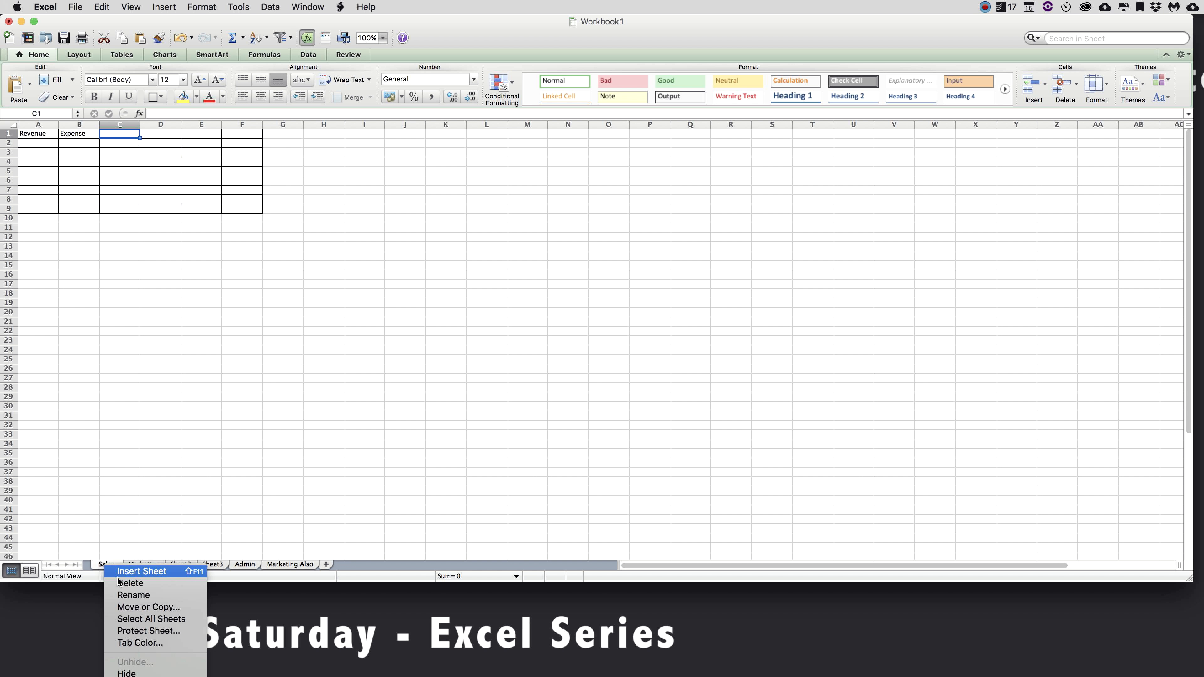
left_click(151, 619)
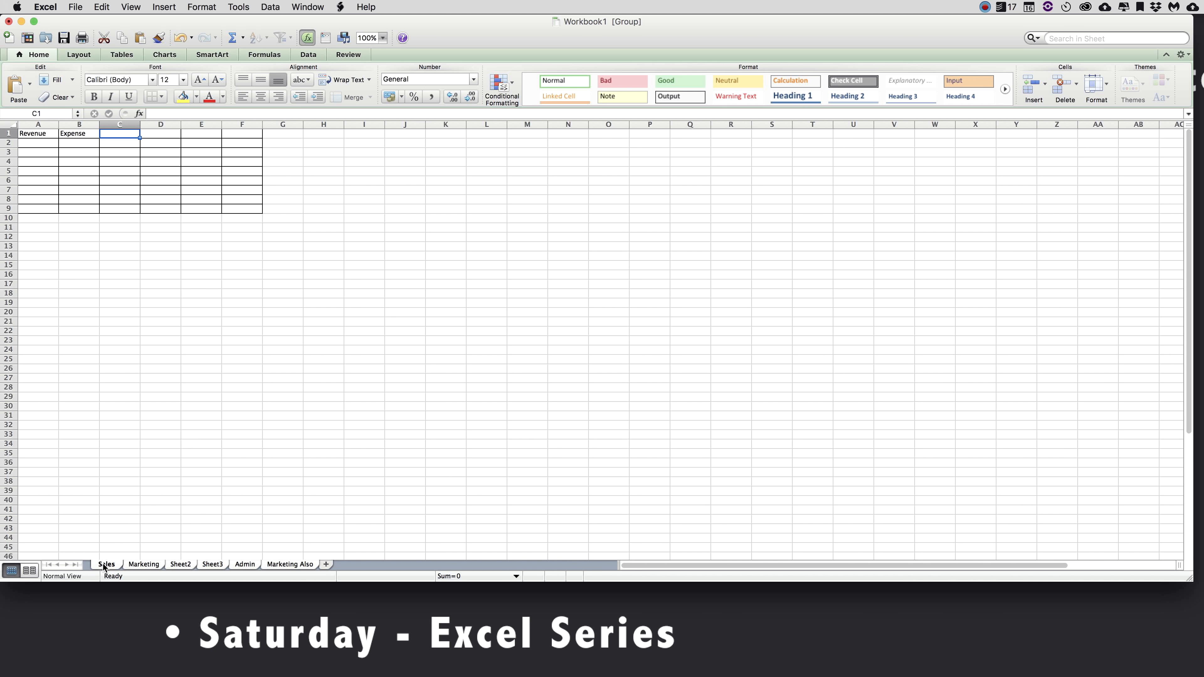
right_click(105, 567)
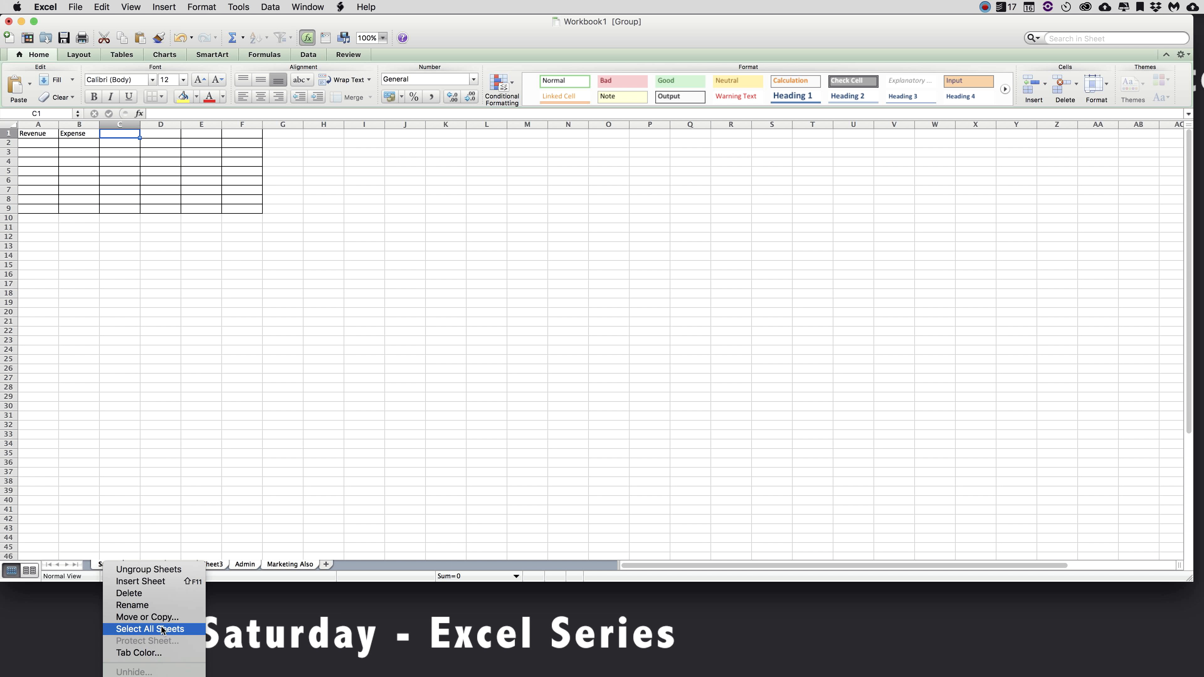
left_click(162, 617)
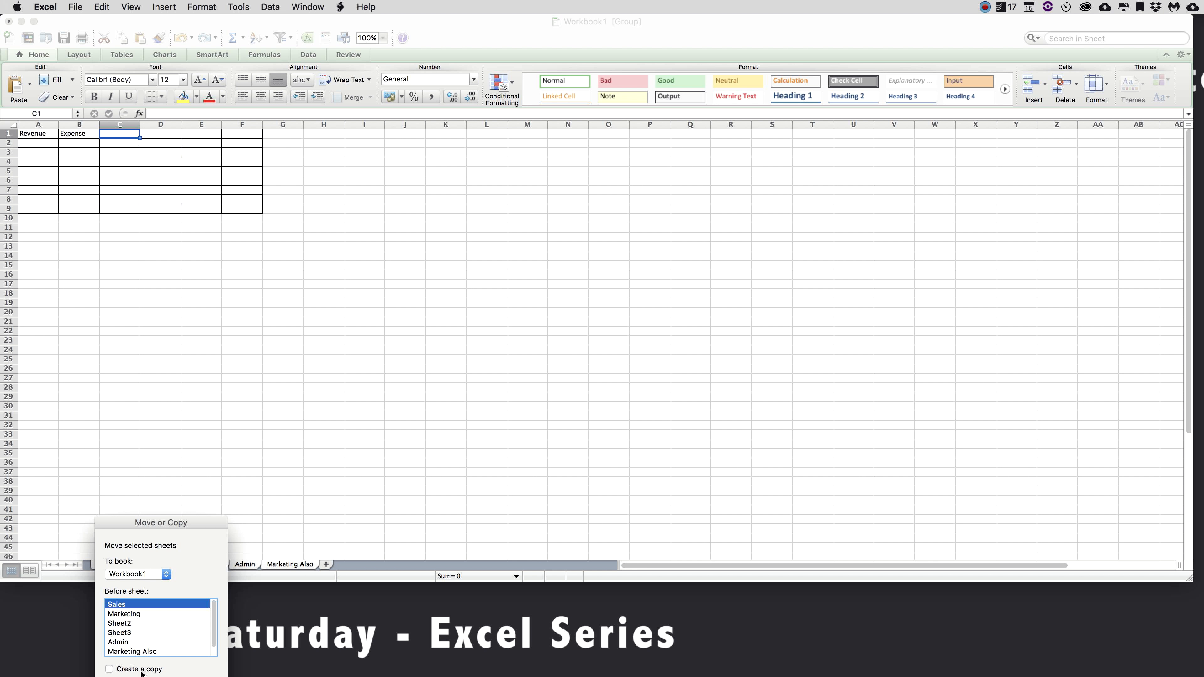
key("Return")
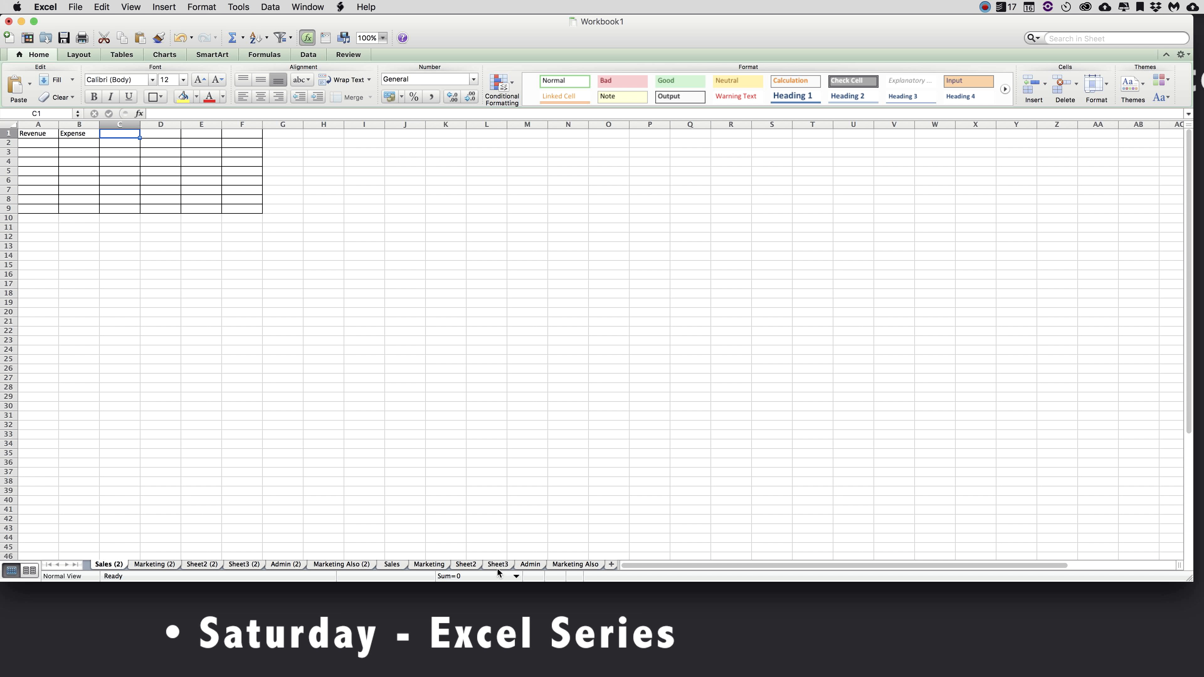
- Set the tab color of the Sales (2) sheet to a light red
right_click(104, 567)
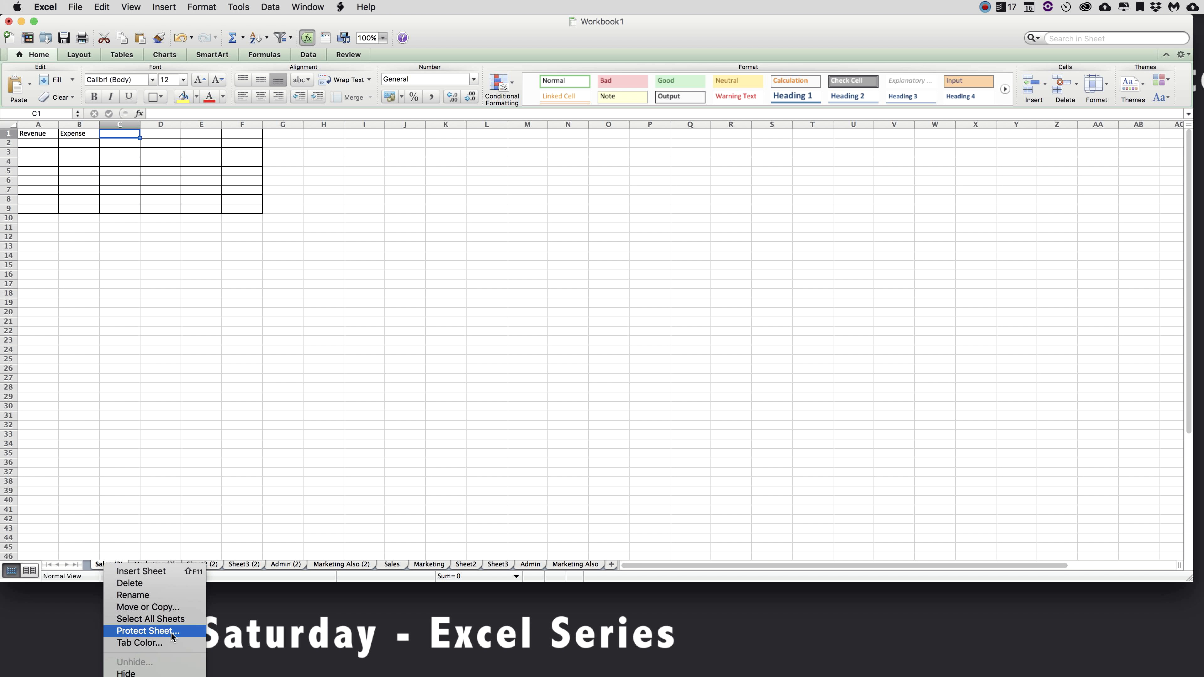
left_click(139, 643)
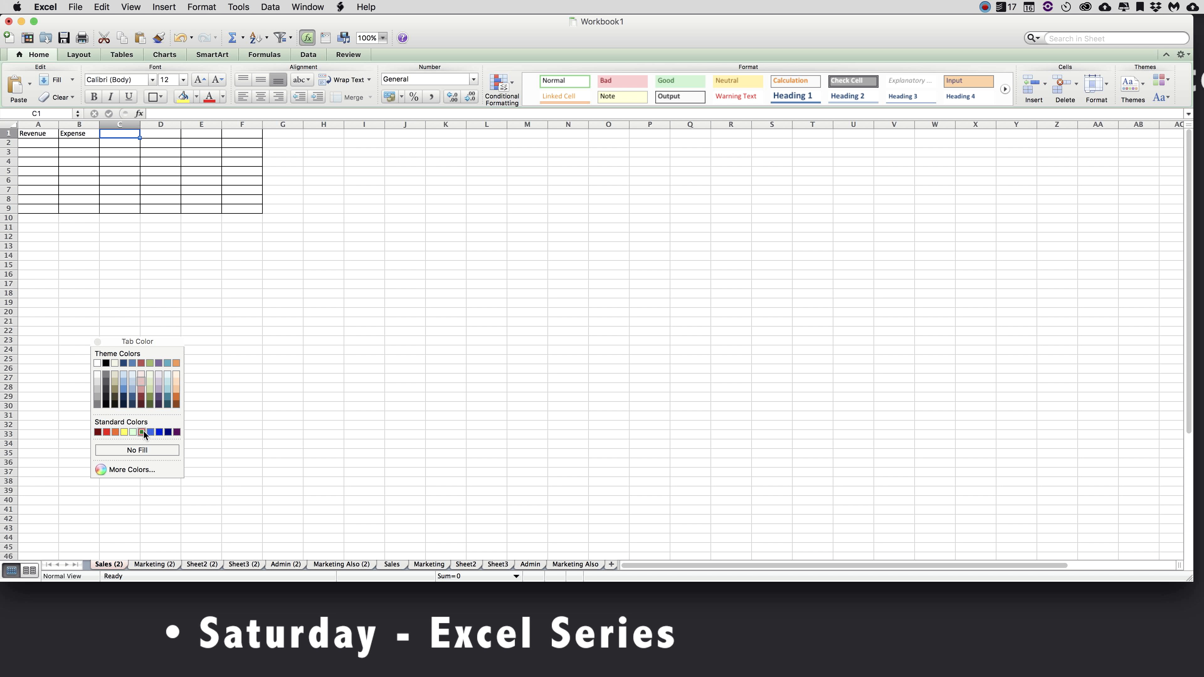
left_click(97, 342)
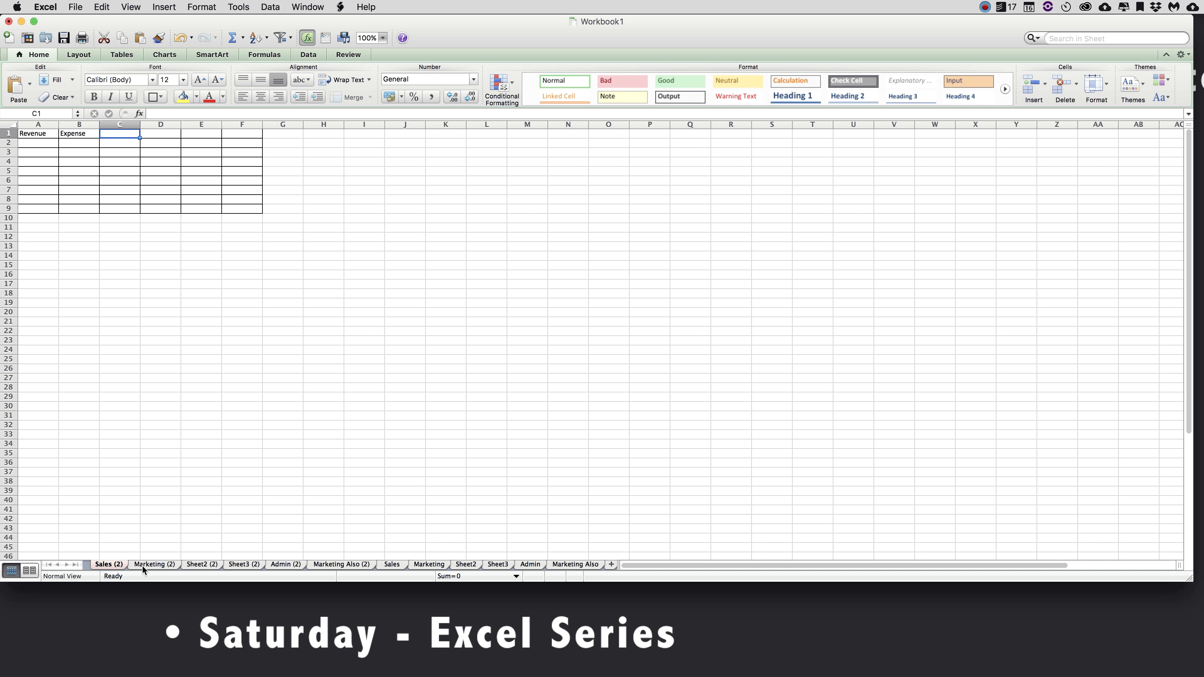
- Check the sheet commands available for Sales (2) and look through the Marketing (2), Sheet2 (2) and Sheet3 (2) sheets
right_click(117, 567)
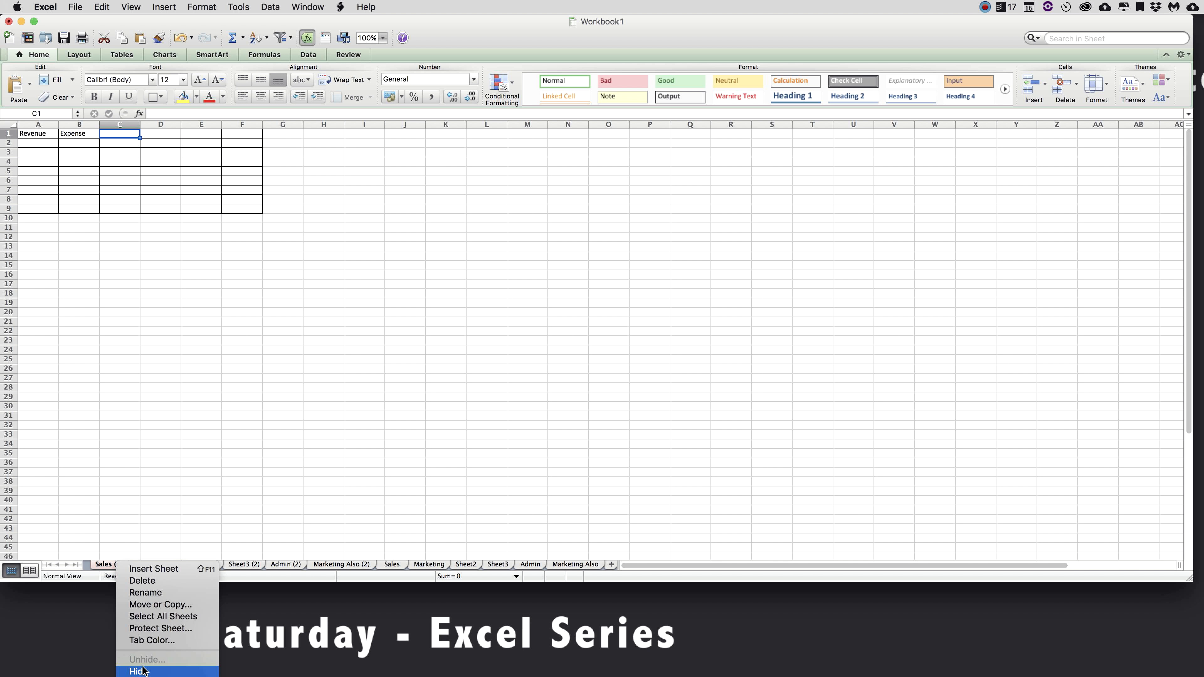
left_click(246, 567)
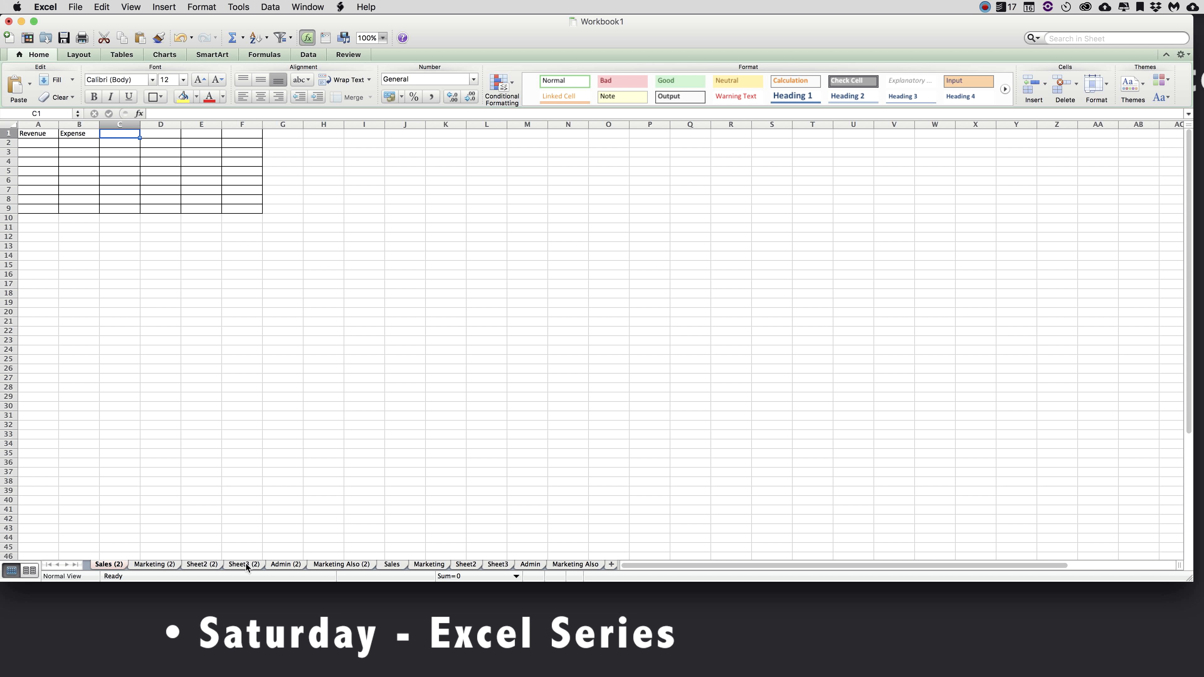
left_click(157, 565)
left_click(216, 565)
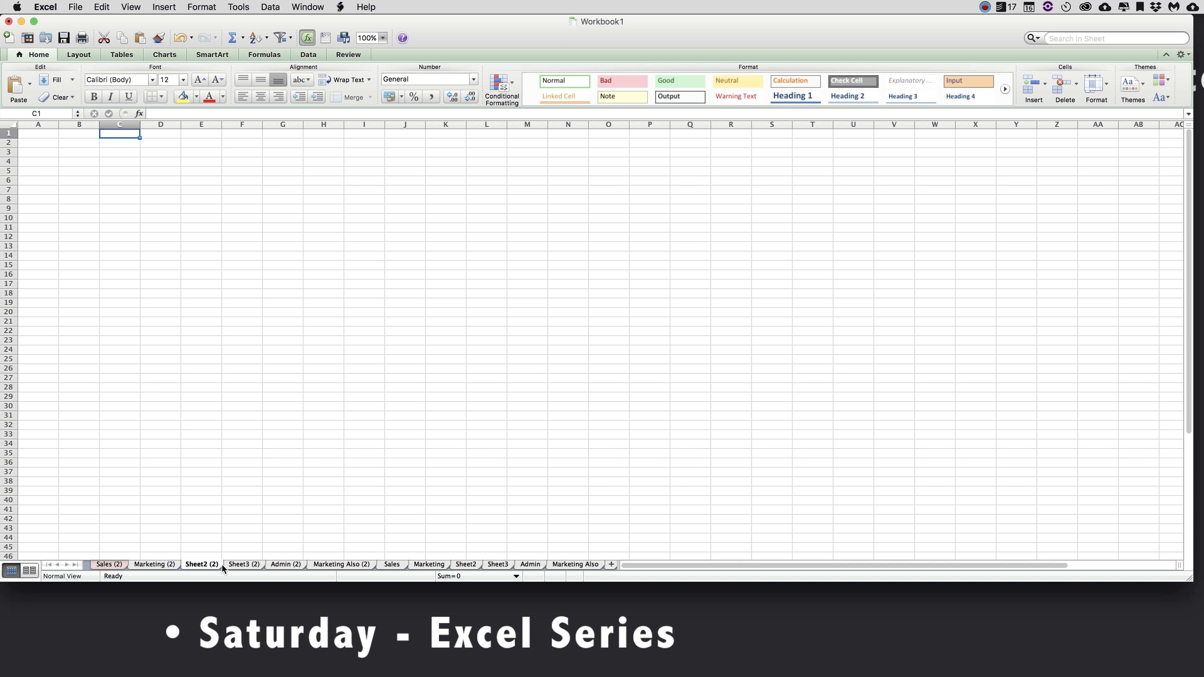
left_click(251, 565)
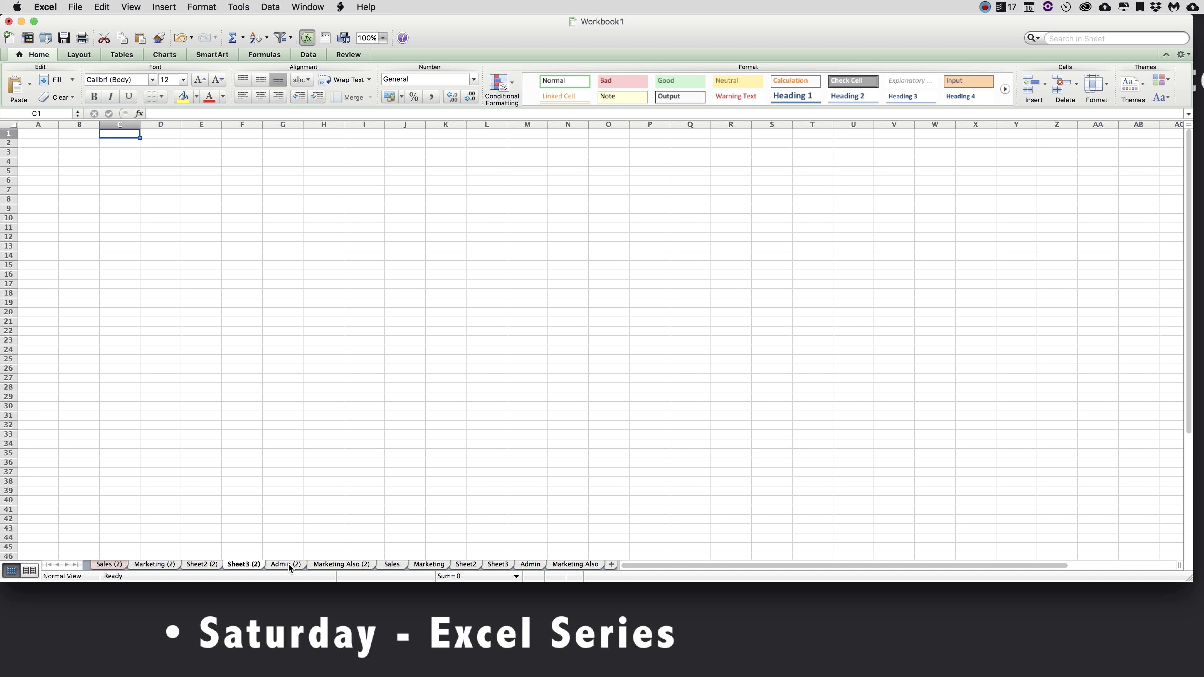